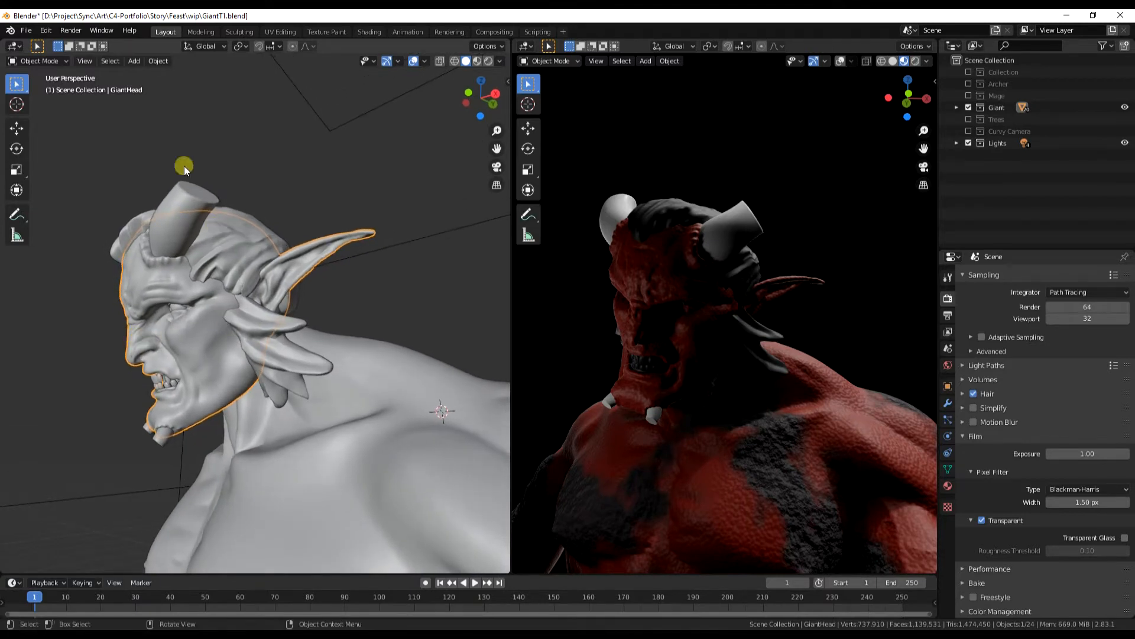
Step: Switch the solid-shaded viewport from perspective to orthographic projection and view the giant's head from the side
left_click(86, 61)
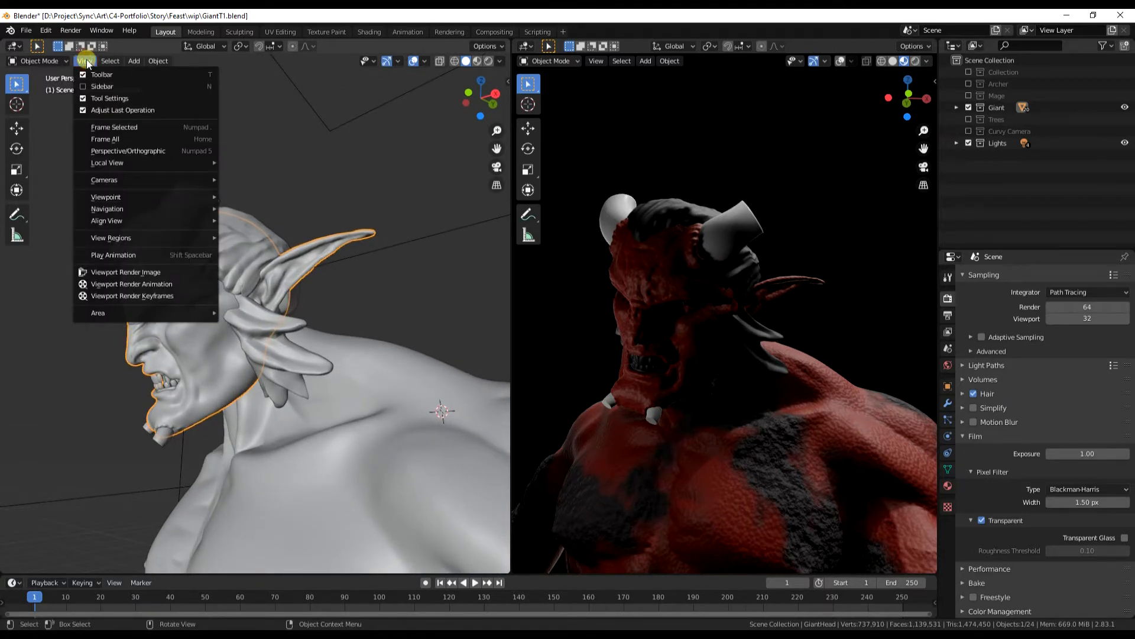
left_click(126, 151)
middle_click_drag(213, 328, 182, 343)
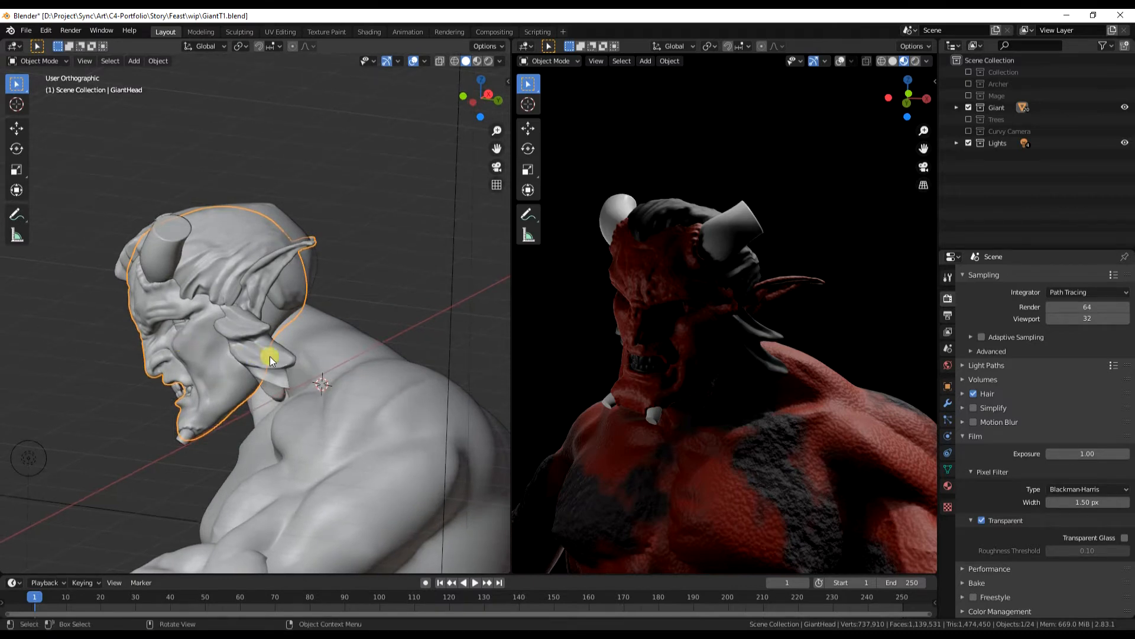
Step: Copy the GiantHead mesh from the Giant collection and paste a duplicate of it into the scene
left_click(956, 107)
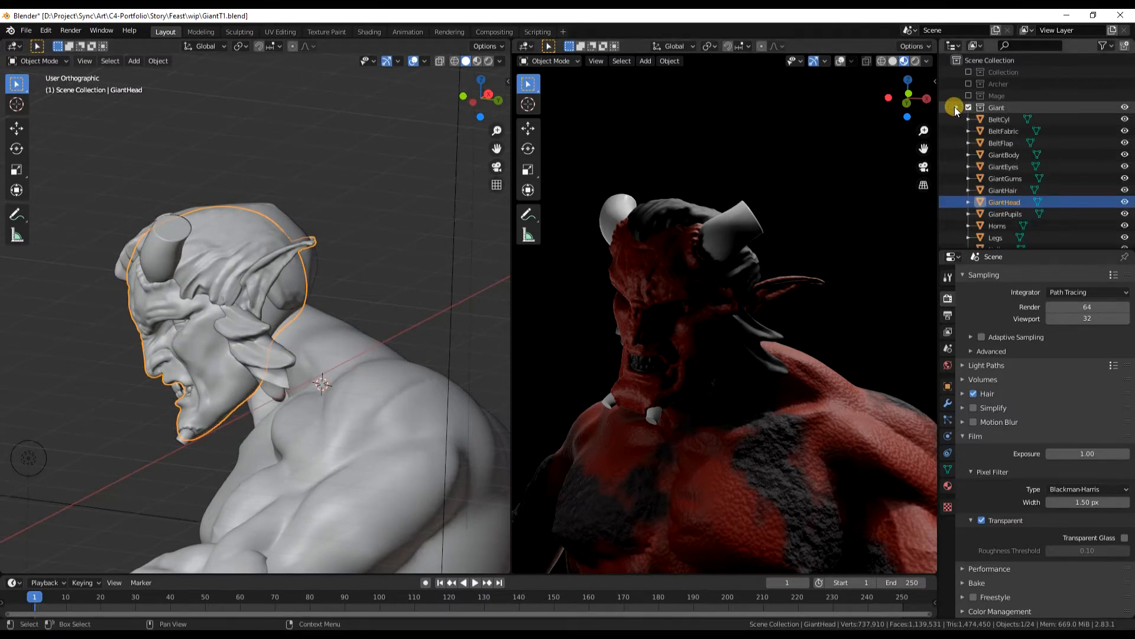
right_click(1009, 202)
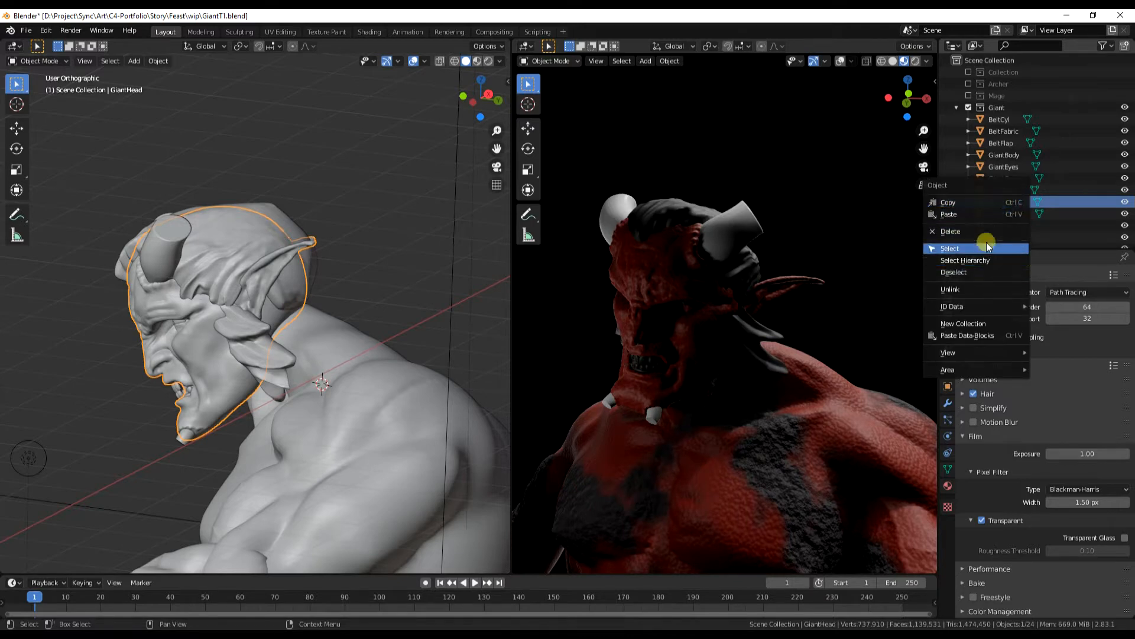
left_click(1055, 202)
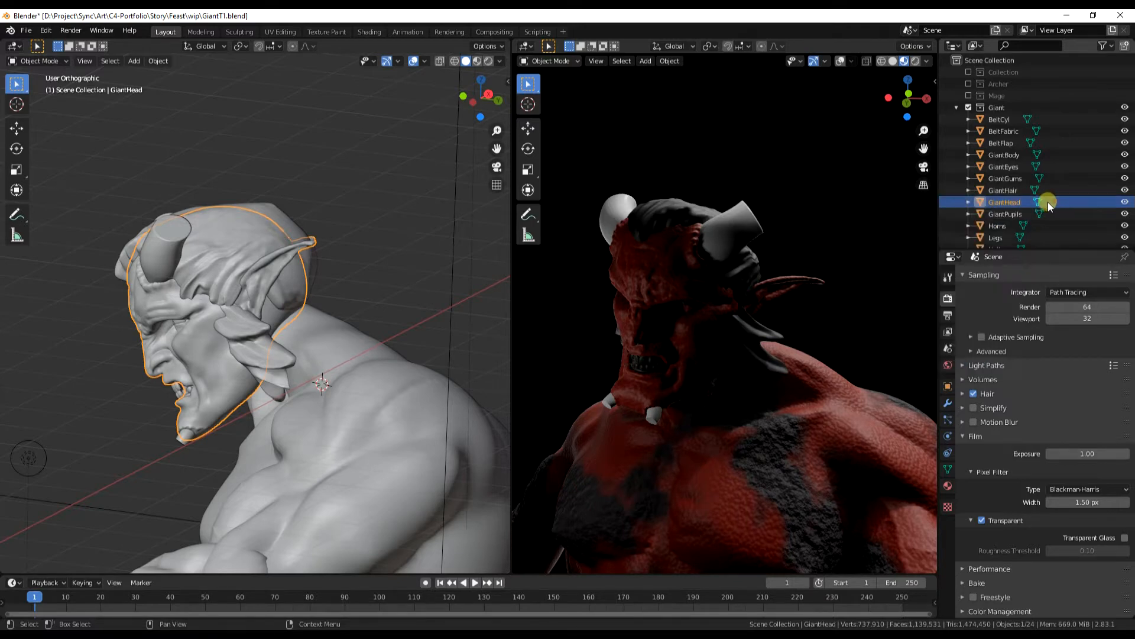
right_click(1006, 202)
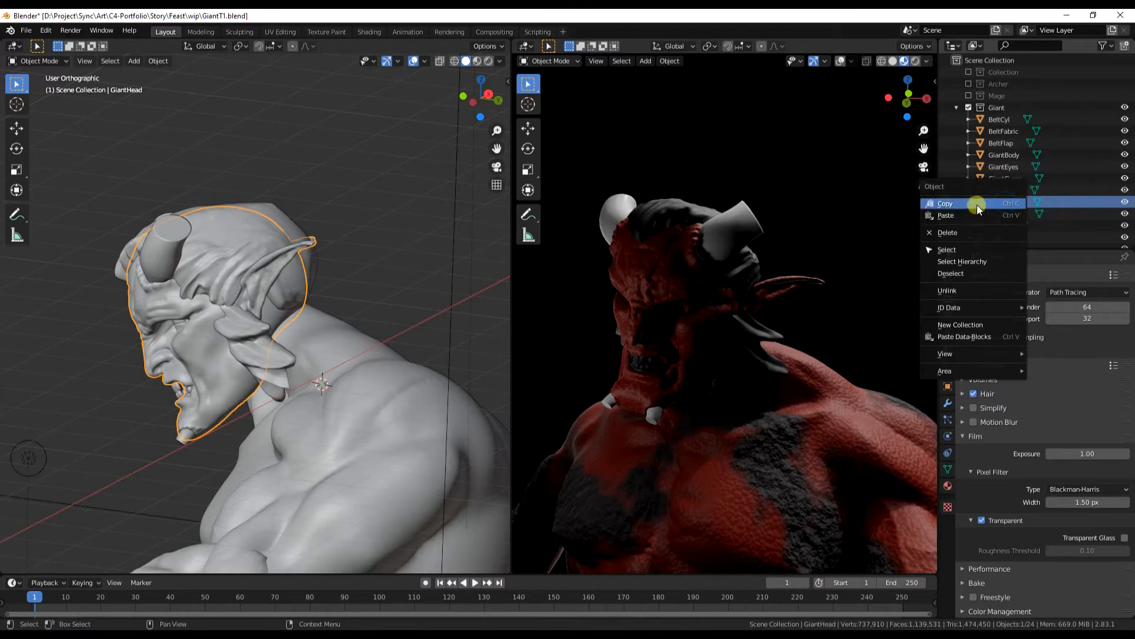
left_click(977, 204)
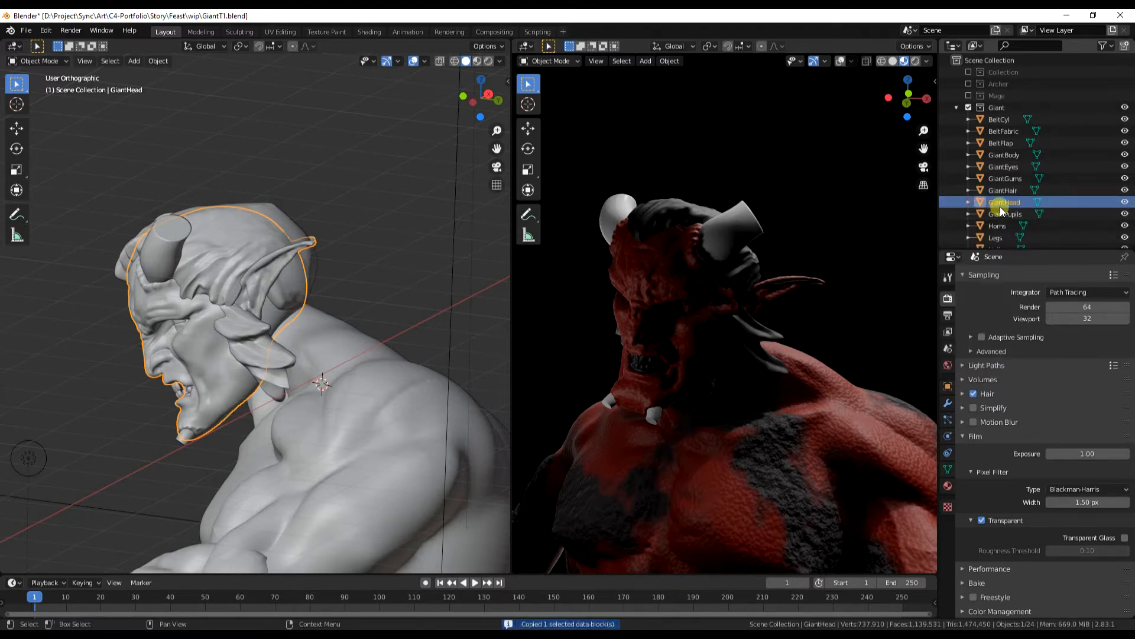
right_click(1001, 203)
left_click(963, 215)
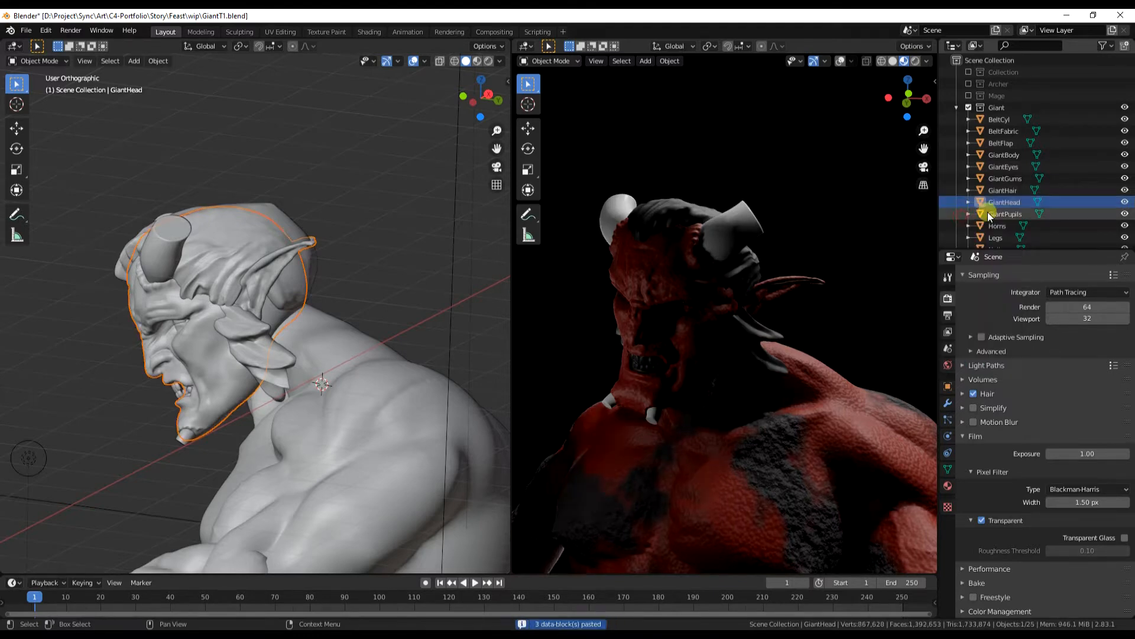
Step: Paste a second duplicate of the GiantHead mesh into the scene
scroll(998, 206, "down", 3)
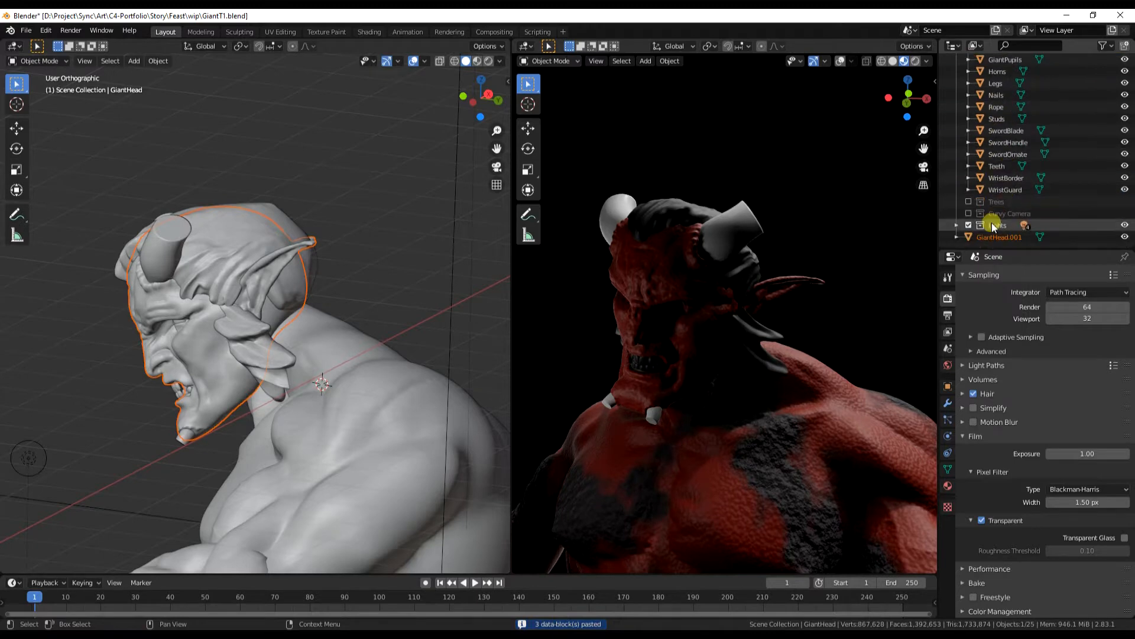
scroll(1002, 207, "up", 2)
right_click(1002, 188)
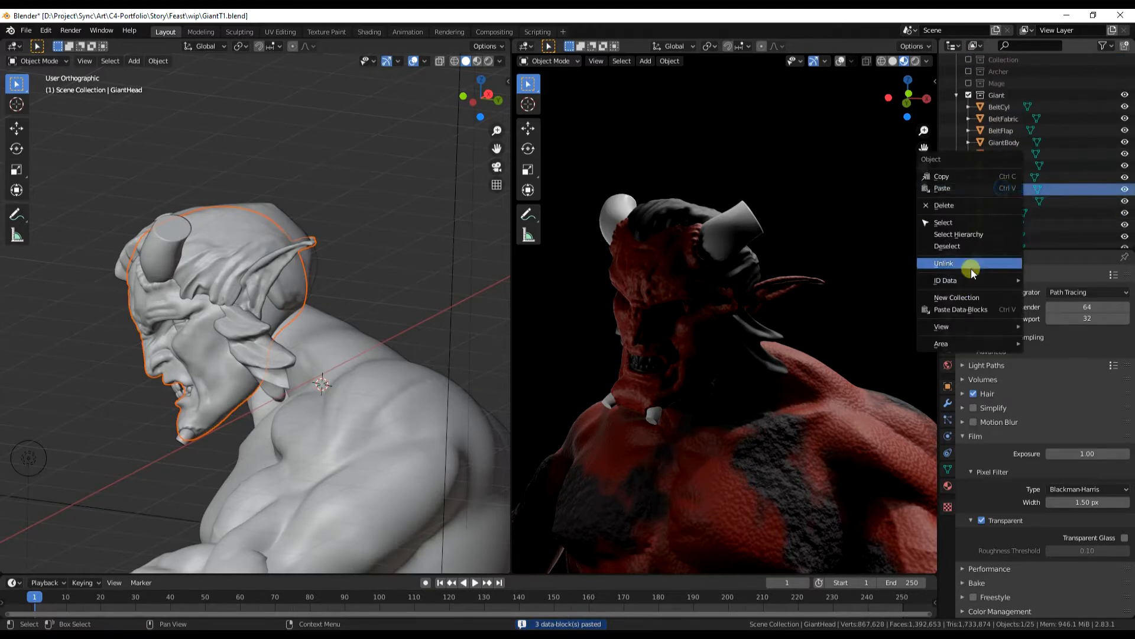
left_click(962, 187)
scroll(1011, 192, "down", 5)
scroll(995, 188, "down", 3)
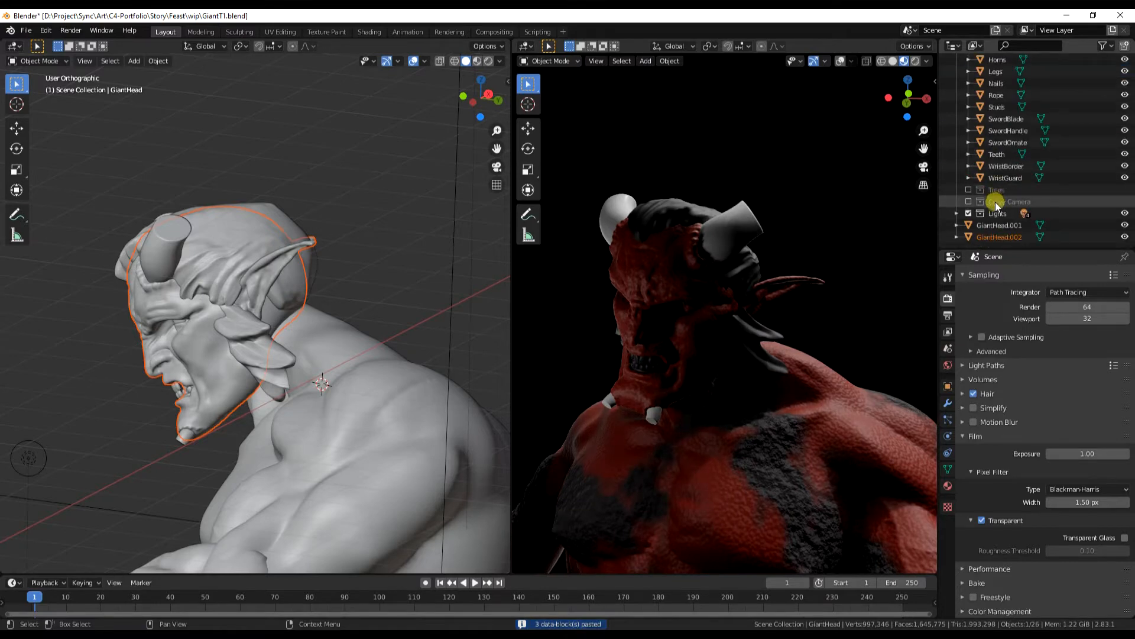
Step: Rename the duplicate GiantHead.001 to Hair and GiantHead.002 to Sideburns
left_click(999, 225)
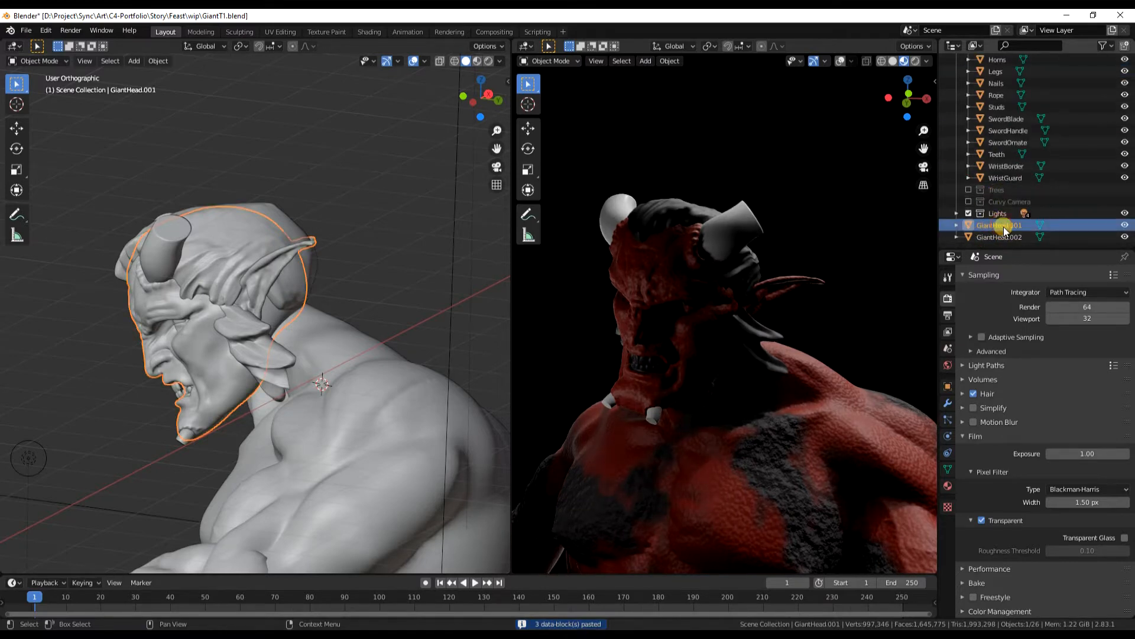
double_click(999, 225)
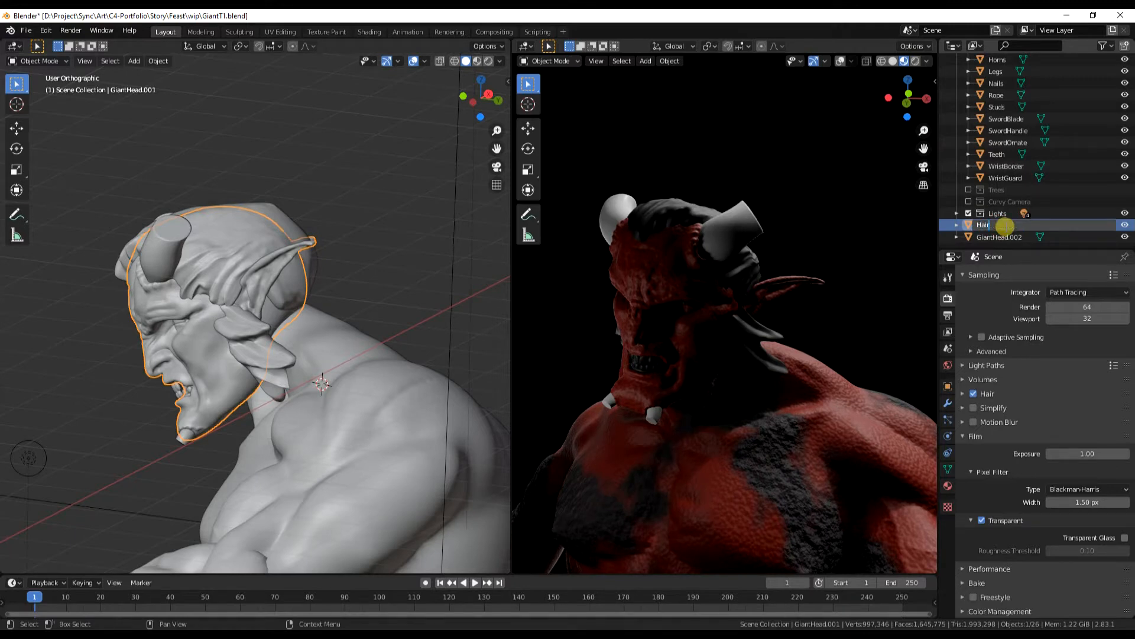
type("Hair")
key("Return")
double_click(995, 224)
key("Return")
left_click(983, 225)
Step: Hide GiantHair, GiantHead and Sideburns, and lasso-select the scalp vertices of Hair in Edit Mode with X-ray on
scroll(1005, 213, "up", 5)
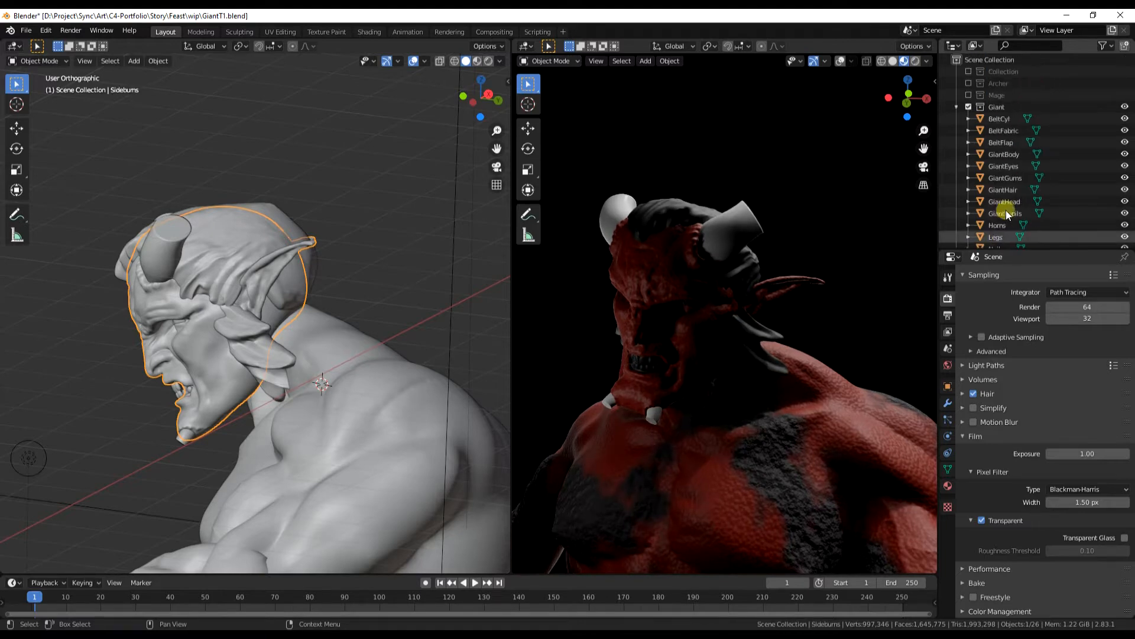
key("Tab")
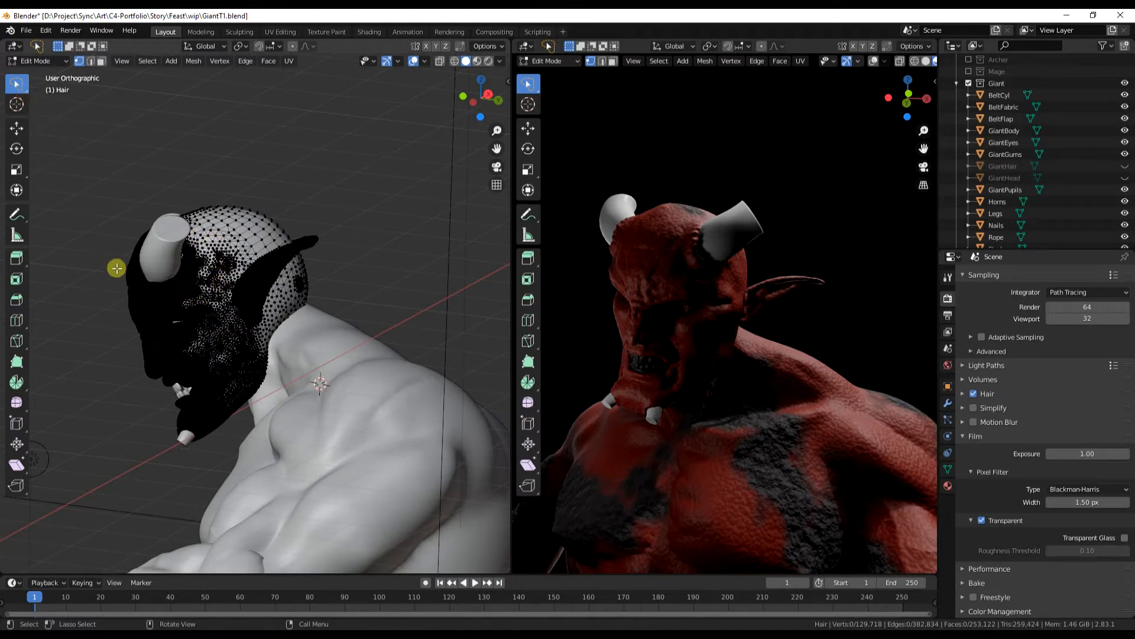
mouse_move(112, 272)
left_mouse_down()
mouse_move(138, 276)
mouse_move(169, 247)
mouse_move(220, 308)
mouse_move(246, 296)
mouse_move(272, 321)
mouse_move(304, 322)
mouse_move(332, 190)
mouse_move(146, 214)
left_mouse_up()
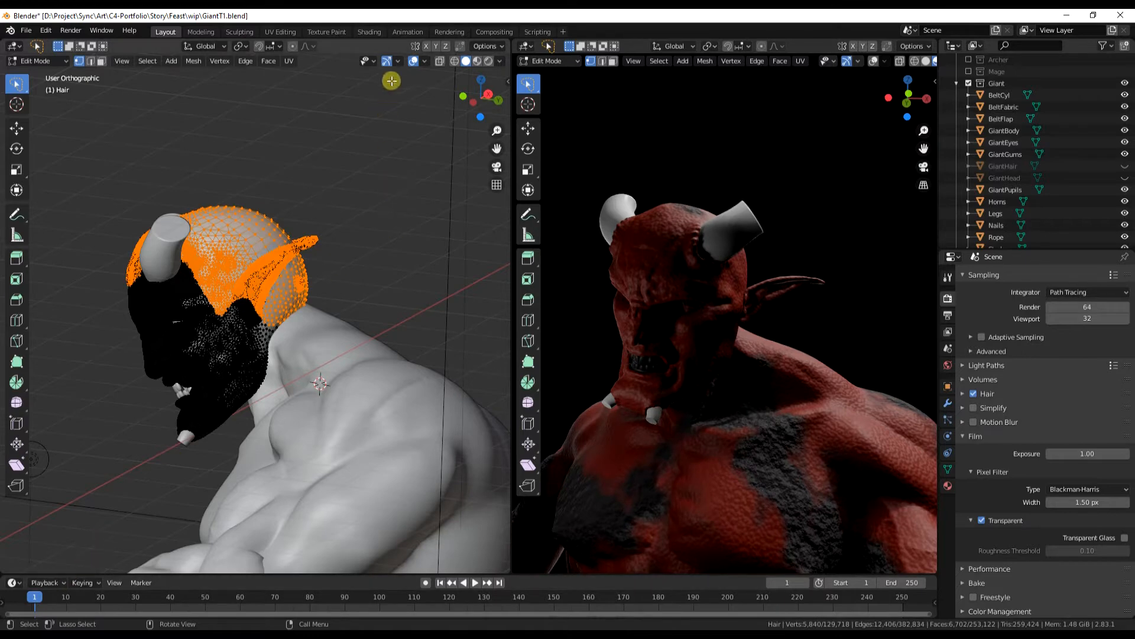
left_click(440, 61)
left_click(127, 212)
mouse_move(130, 205)
left_mouse_down()
mouse_move(101, 241)
mouse_move(119, 284)
mouse_move(183, 264)
mouse_move(215, 309)
mouse_move(235, 293)
mouse_move(284, 322)
mouse_move(347, 326)
mouse_move(200, 183)
mouse_move(171, 210)
left_mouse_up()
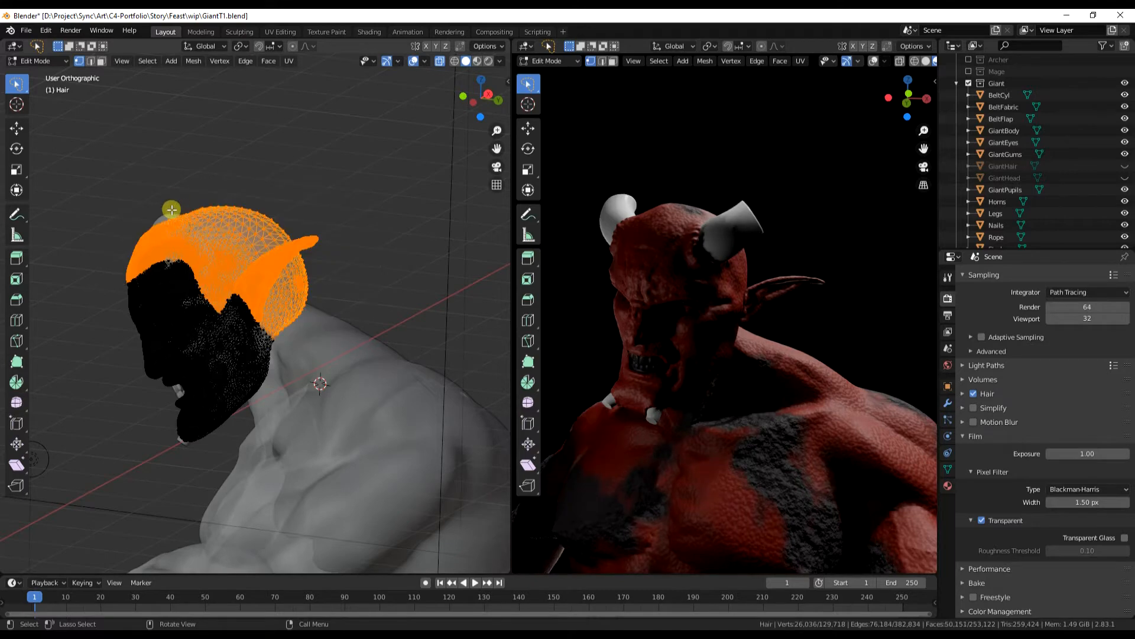
Step: Remove both ears from the Hair selection so that only the scalp area stays selected
middle_click_drag(145, 387, 290, 391)
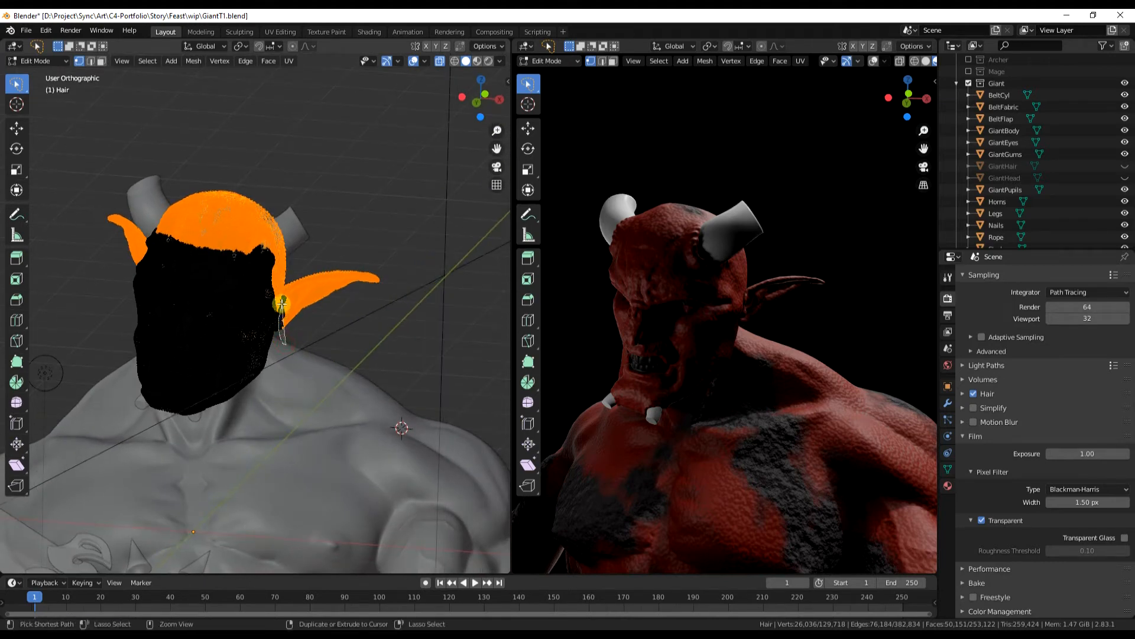
middle_click_drag(362, 388, 198, 448)
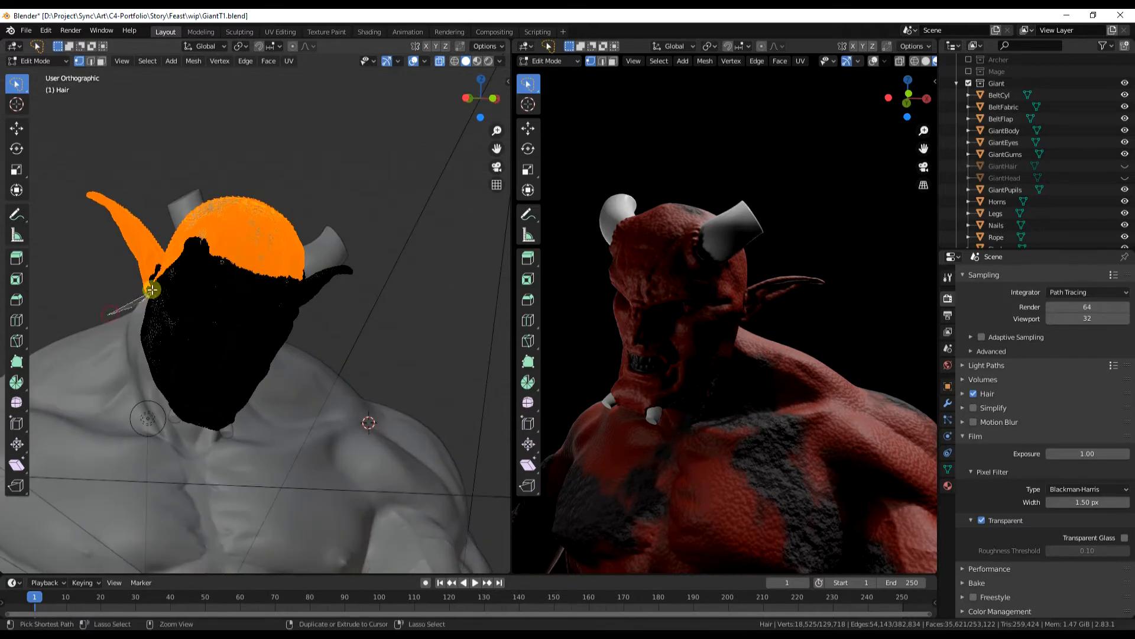
mouse_move(160, 266)
right_mouse_down("ctrl+shift")
mouse_move(168, 230)
mouse_move(63, 231)
mouse_move(112, 311)
right_mouse_up("ctrl+shift")
middle_click_drag(154, 272, 246, 331)
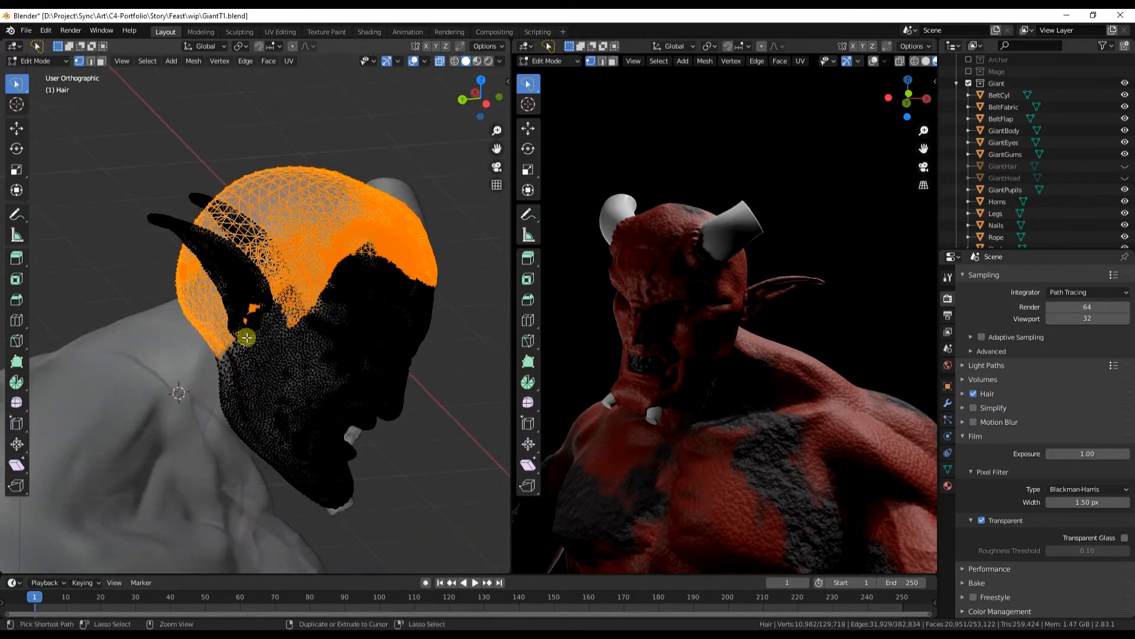
mouse_move(375, 360)
middle_mouse_down()
mouse_move(119, 347)
mouse_move(135, 339)
mouse_move(140, 301)
mouse_move(174, 320)
mouse_move(184, 388)
middle_mouse_up()
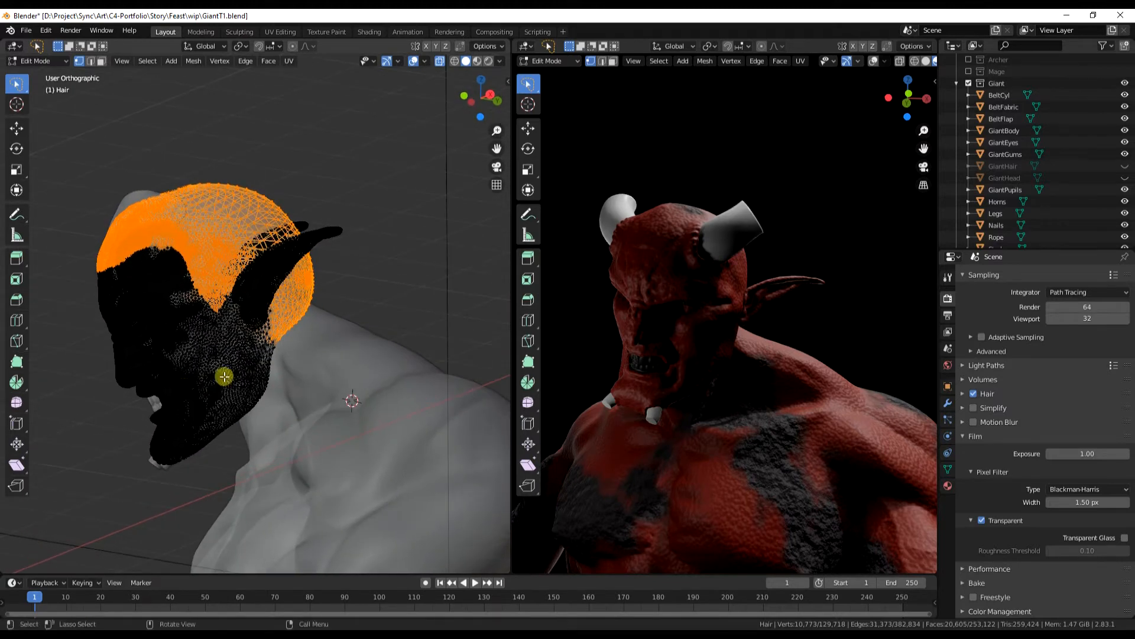
Step: Invert the selection on Hair and delete the face and ear vertices, keeping only the scalp
left_click(148, 61)
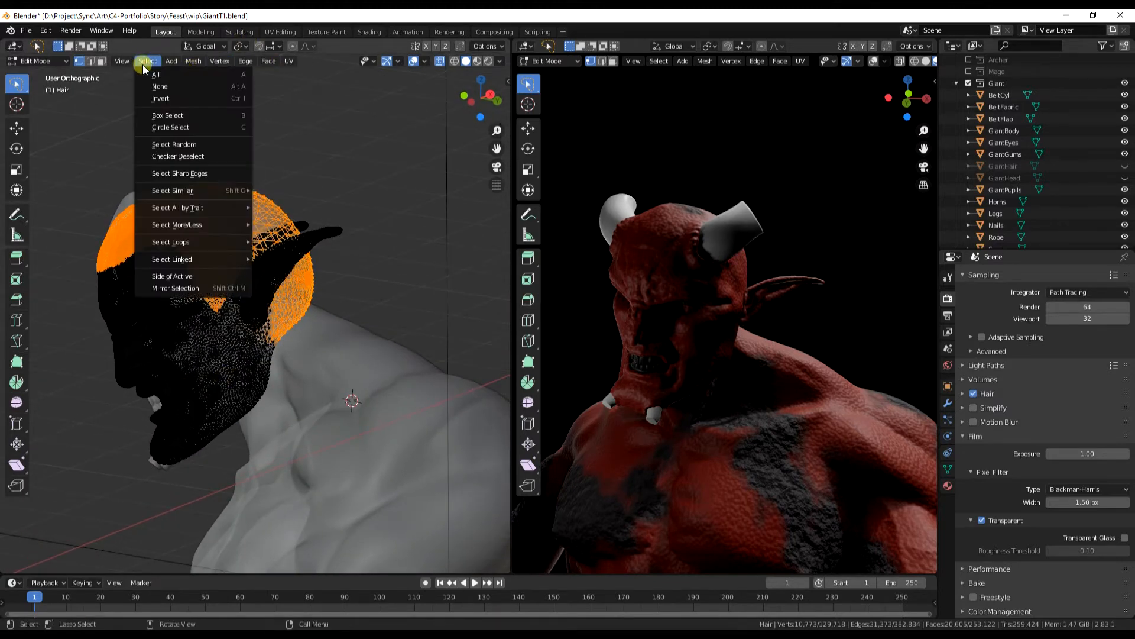
left_click(159, 100)
key("x")
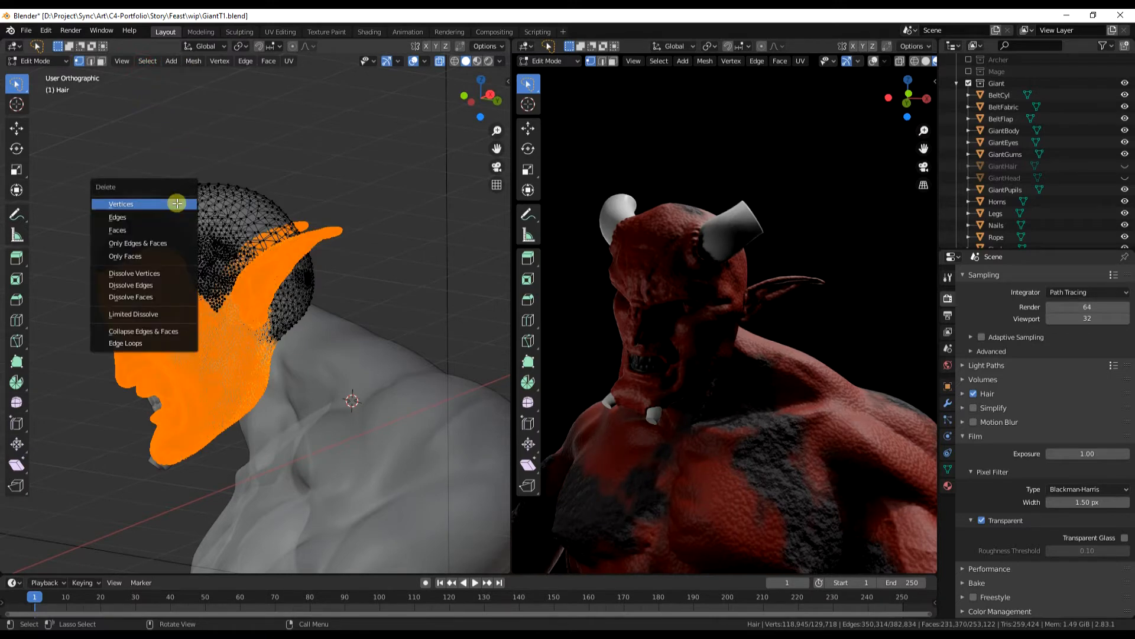
left_click(177, 204)
middle_click_drag(197, 272, 267, 367)
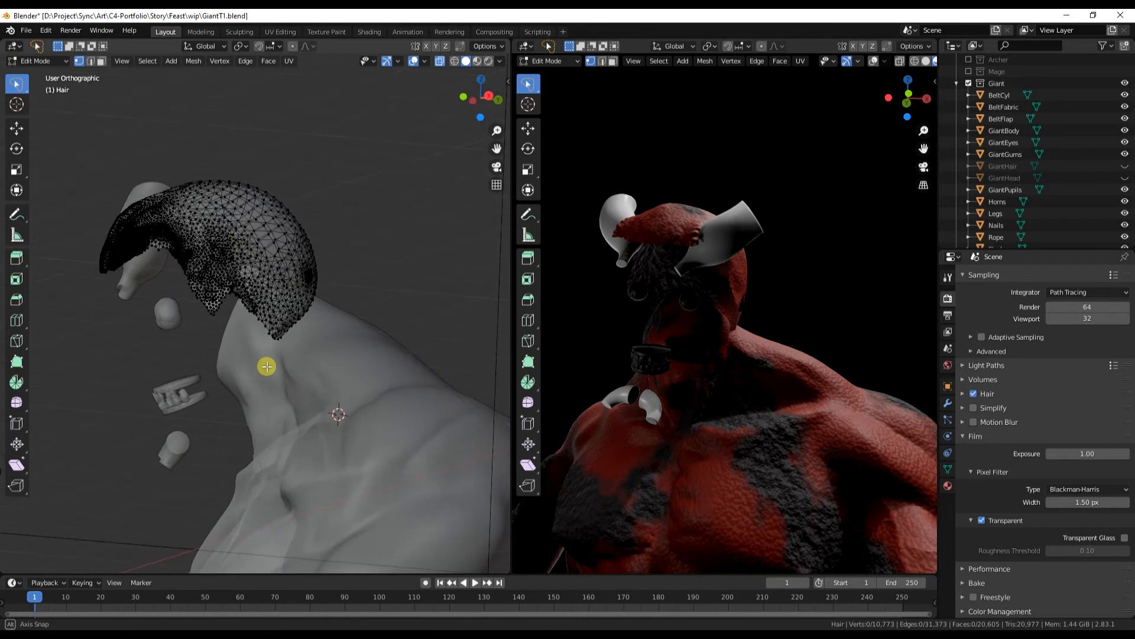
Step: Hide the Hair object and show the Sideburns object
scroll(1052, 210, "down", 5)
scroll(1051, 208, "down", 1)
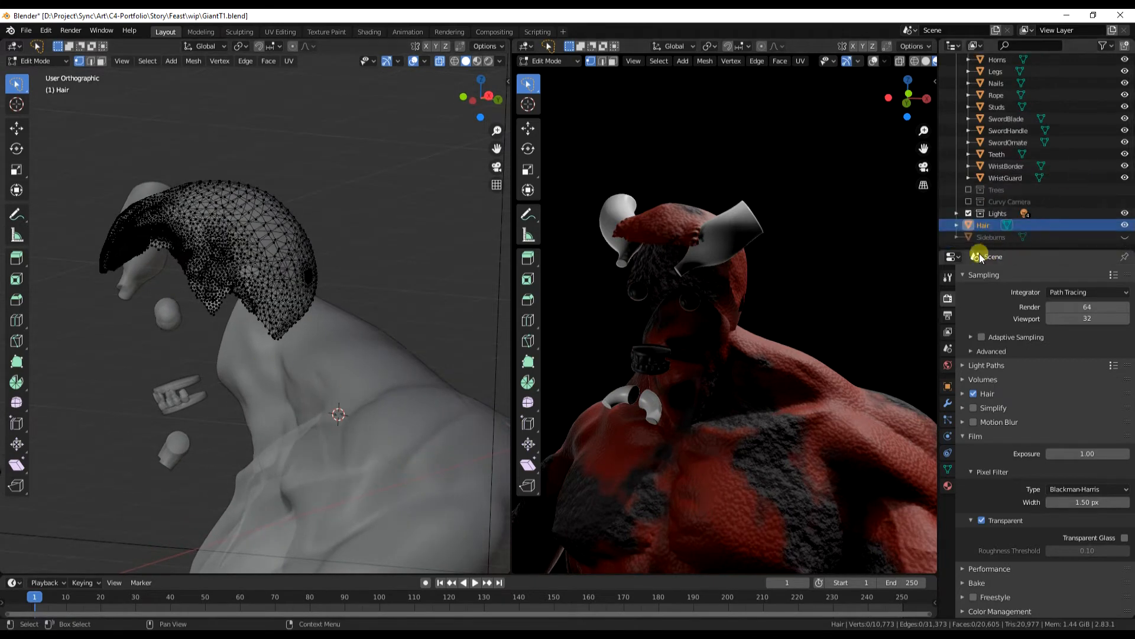
left_click(1124, 225)
left_click(1124, 237)
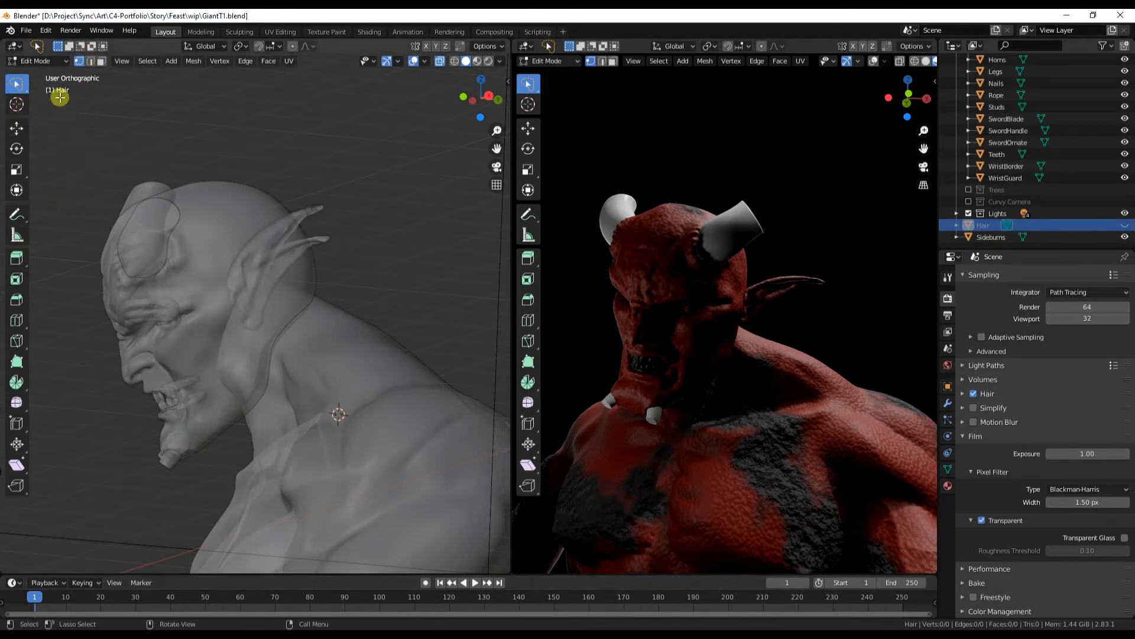
Step: Leave Edit Mode on Hair, select the Sideburns mesh, and enter Edit Mode on it
left_click(36, 60)
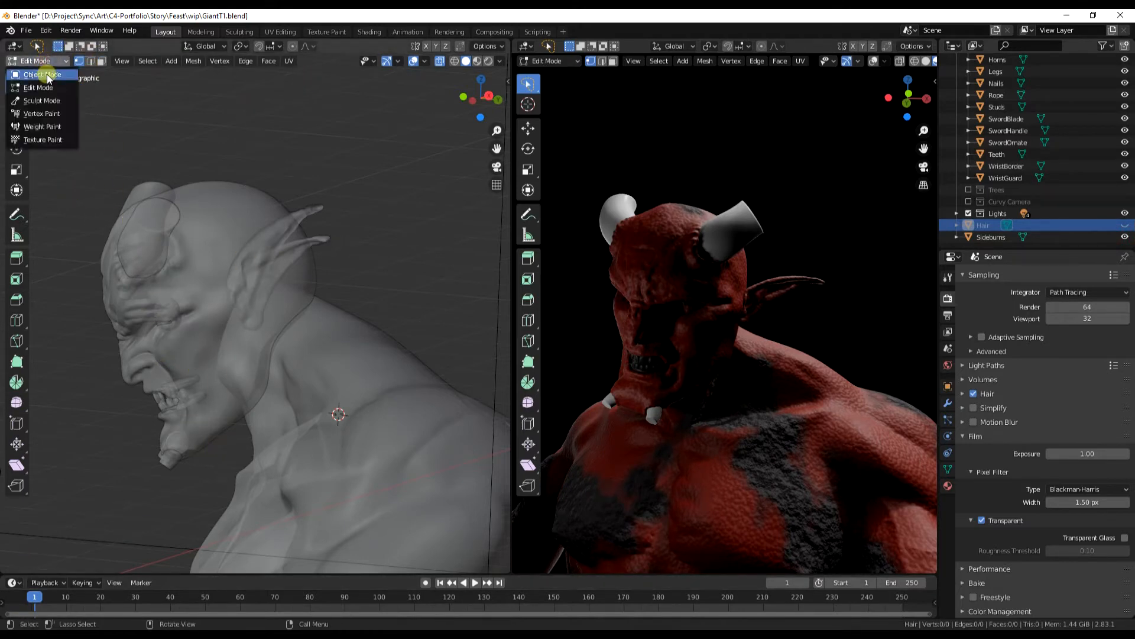
left_click(32, 73)
left_click(219, 228)
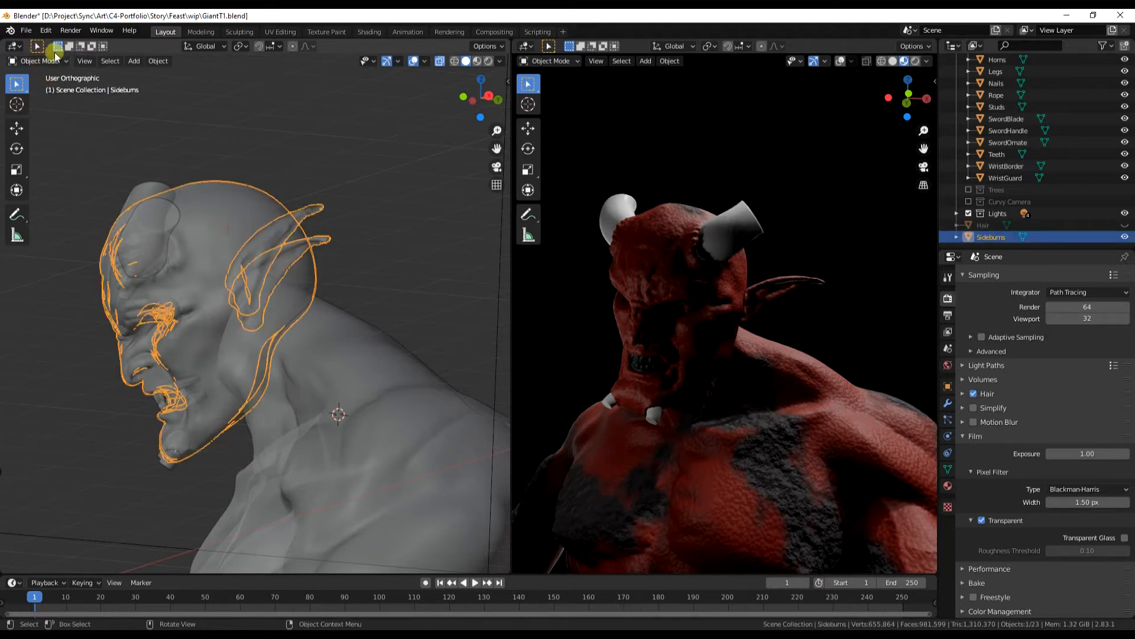
left_click(39, 61)
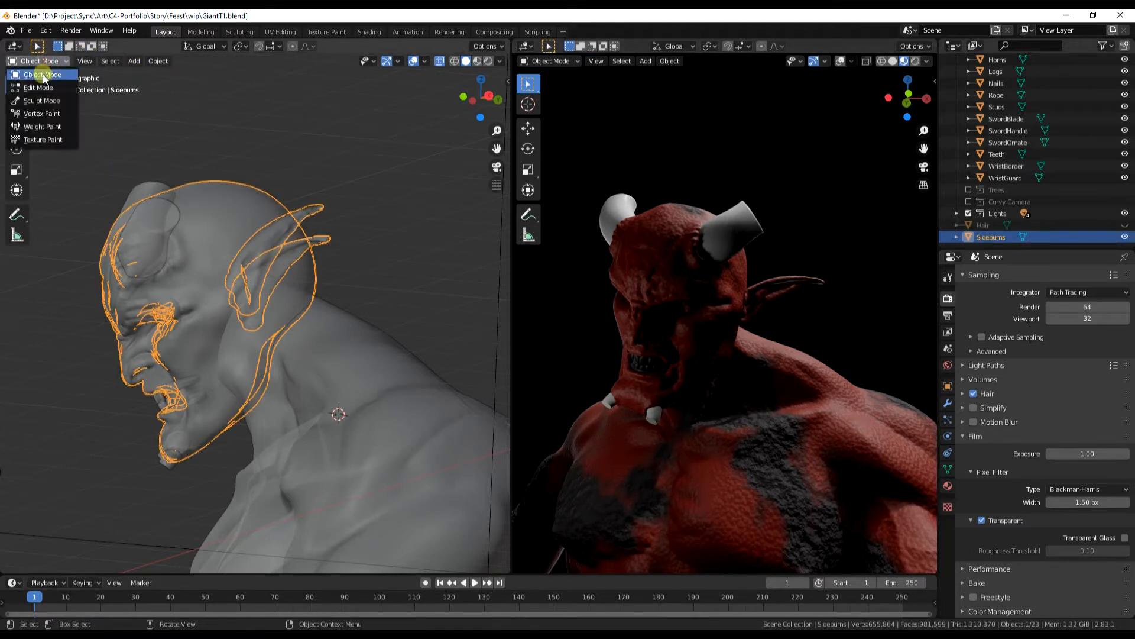
left_click(38, 86)
Step: Lasso-select the sideburn strip of vertices in front of the ear down to the jaw with X-ray on
middle_click_drag(173, 481, 265, 451)
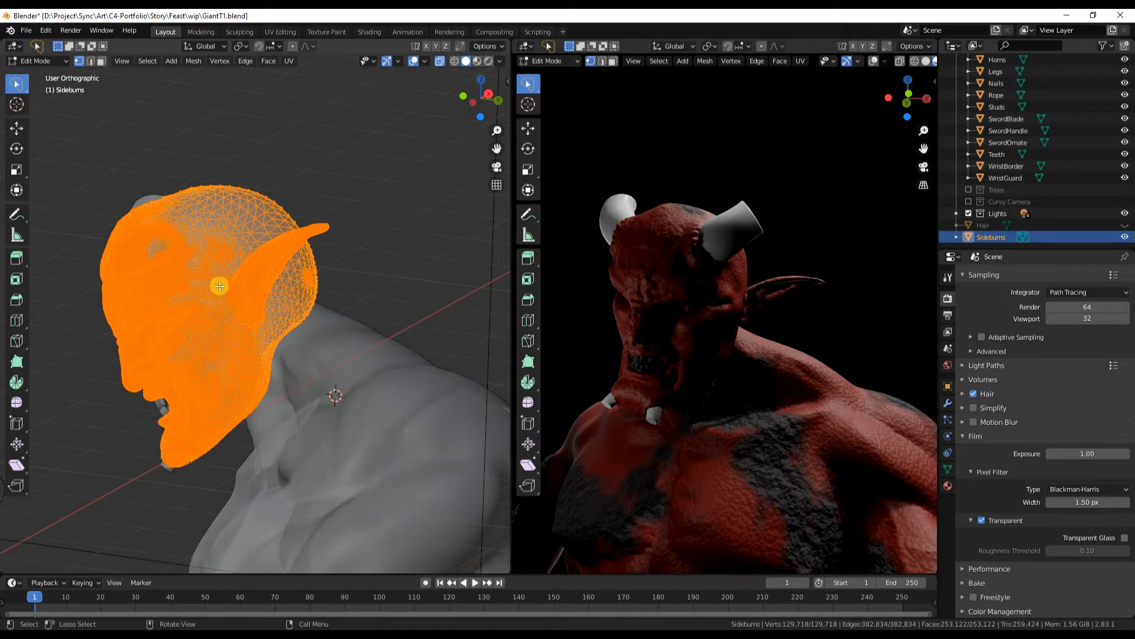
mouse_move(196, 301)
left_mouse_down()
mouse_move(228, 387)
mouse_move(249, 407)
mouse_move(261, 342)
left_mouse_up()
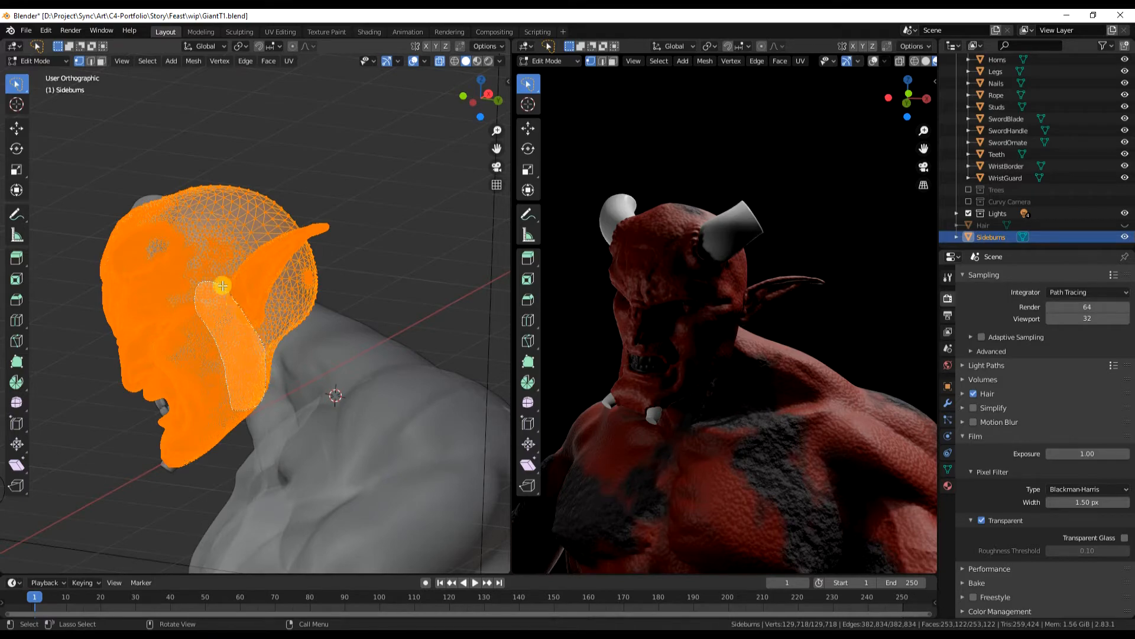
left_click_drag(202, 283, 201, 281)
mouse_move(190, 413)
middle_mouse_down()
mouse_move(139, 514)
mouse_move(287, 507)
mouse_move(357, 529)
mouse_move(186, 504)
mouse_move(207, 512)
middle_mouse_up()
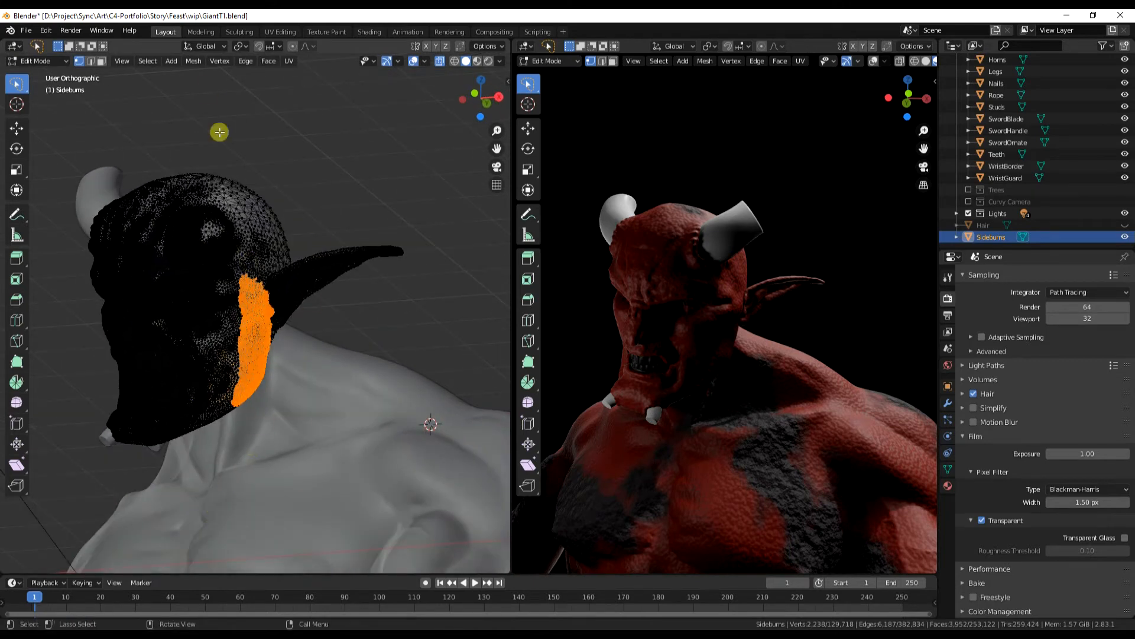
Step: Invert the selection on Sideburns and delete all vertices outside the sideburn strips
left_click(147, 61)
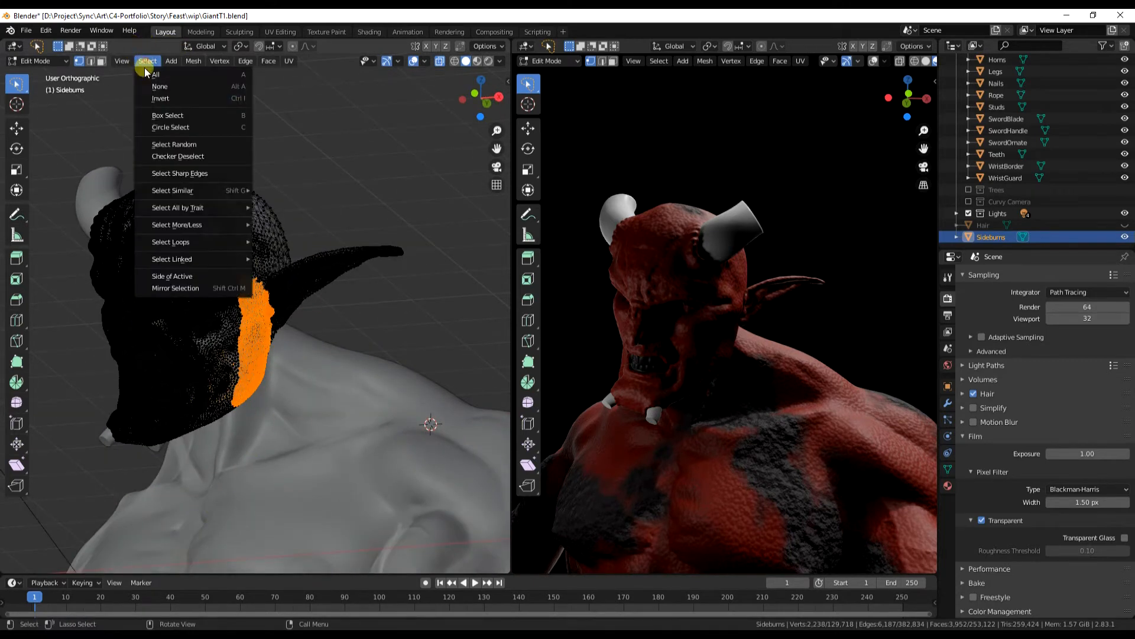
left_click(163, 95)
key("x")
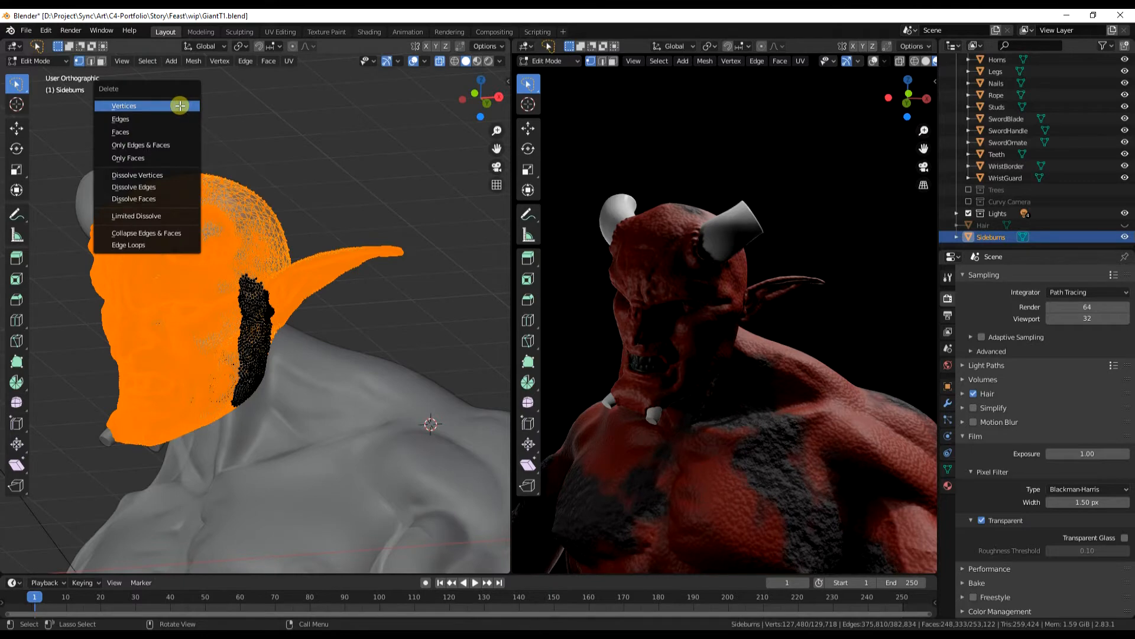
left_click(177, 107)
Step: Lasso-select and delete the stray vertices left over near the sideburn strips
middle_click_drag(246, 428, 286, 454)
mouse_move(129, 353)
left_mouse_down()
mouse_move(157, 405)
mouse_move(218, 414)
mouse_move(233, 393)
mouse_move(173, 316)
left_mouse_up()
key("x")
left_click(171, 317)
middle_click_drag(170, 317, 318, 326)
scroll(318, 326, "up", 5)
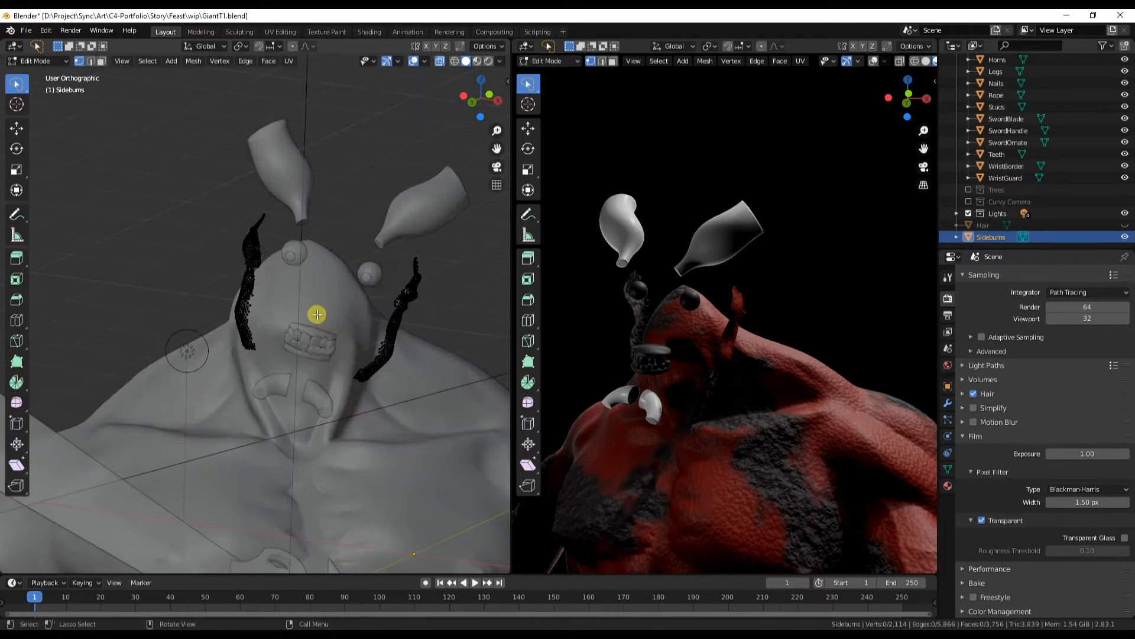
Step: Unhide the Hair scalp mesh and the GiantHead mesh
middle_click_drag(324, 351, 337, 362, "shift")
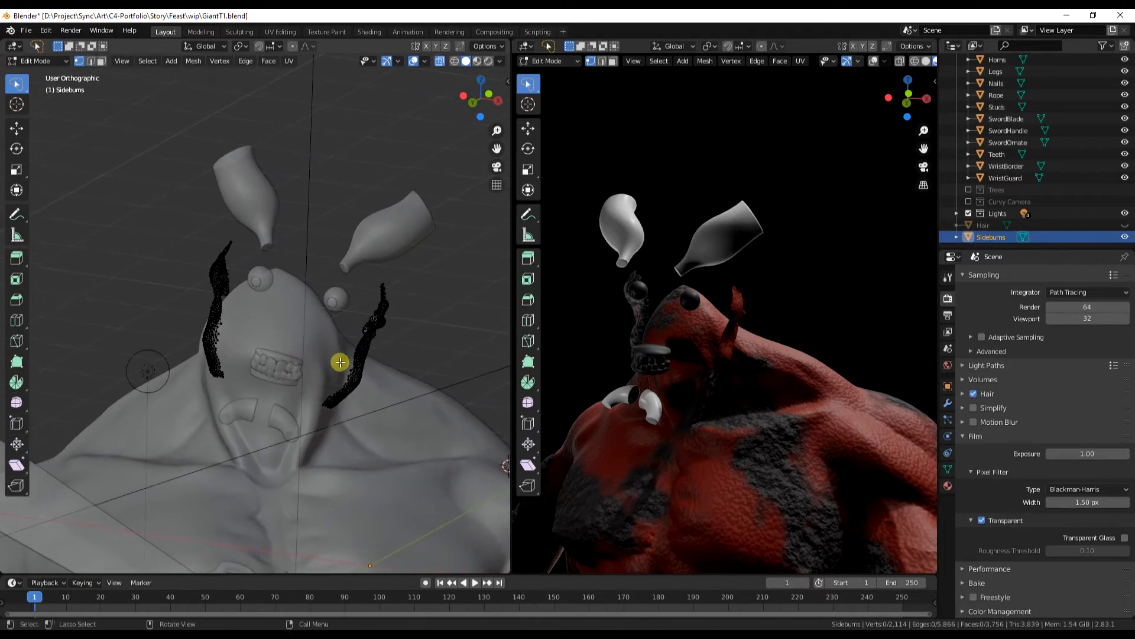
left_click(1125, 225)
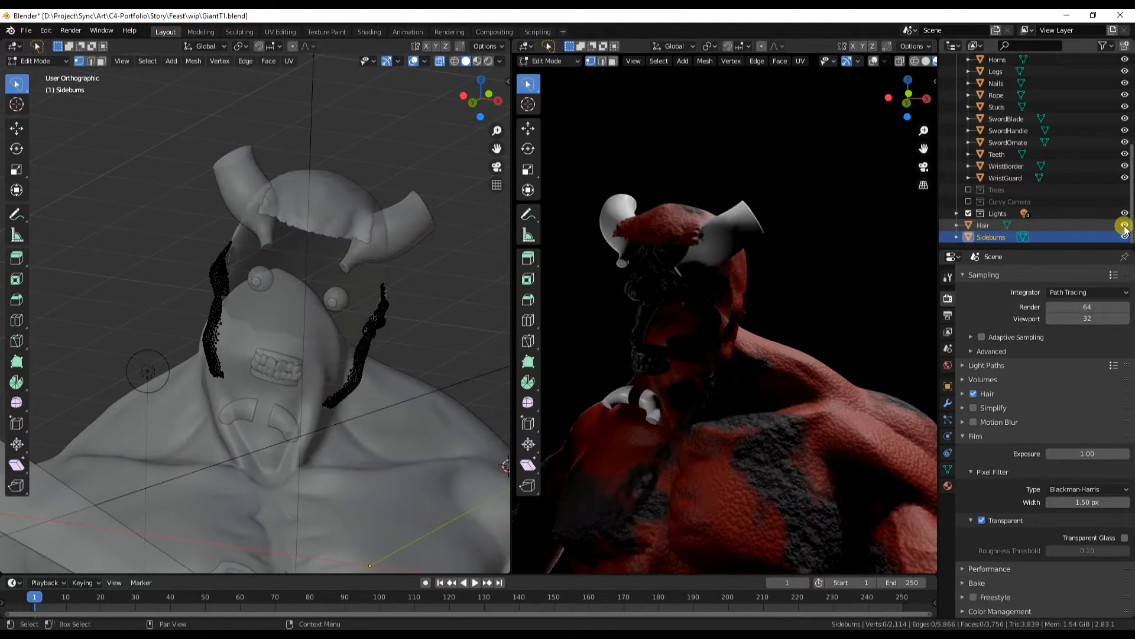
scroll(1091, 188, "up", 5)
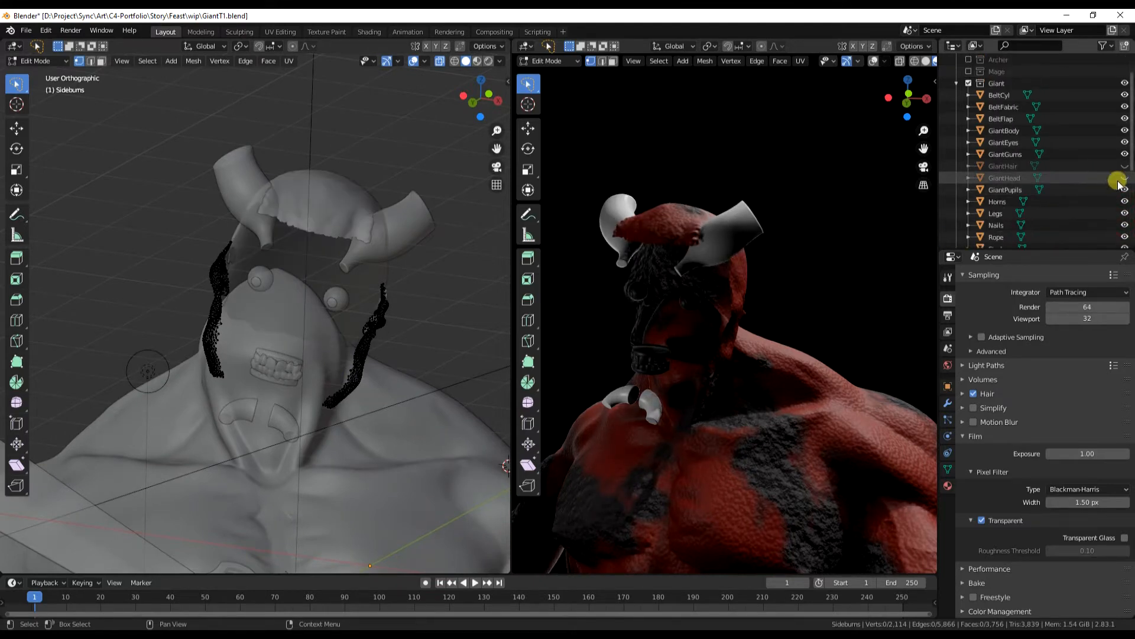
left_click(1125, 178)
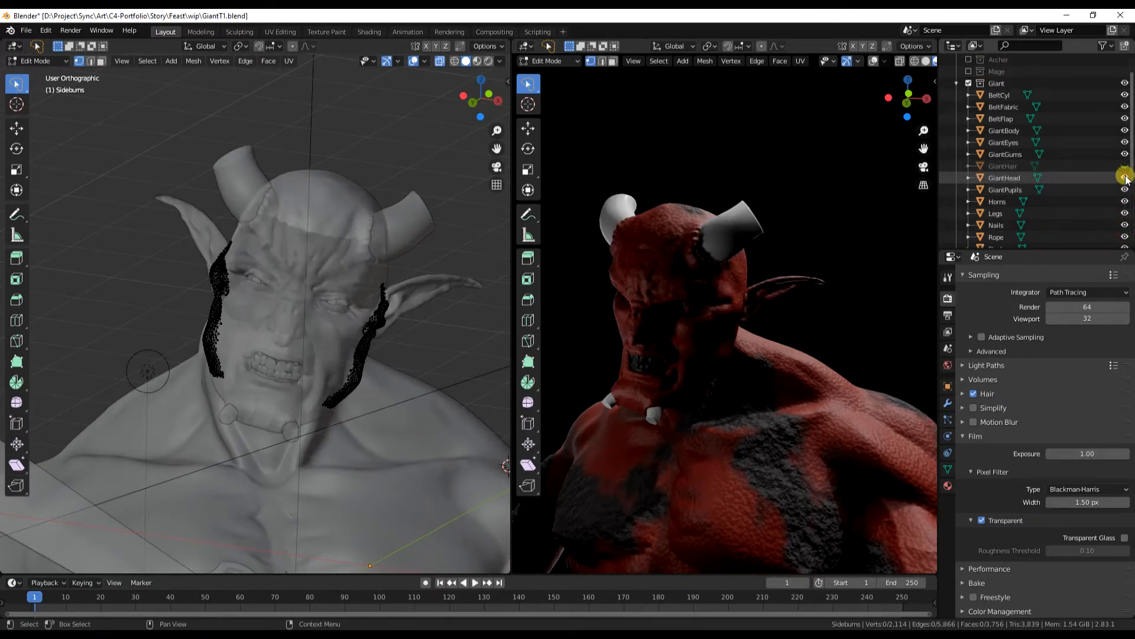
middle_click_drag(331, 283, 296, 283)
scroll(1035, 225, "down", 6)
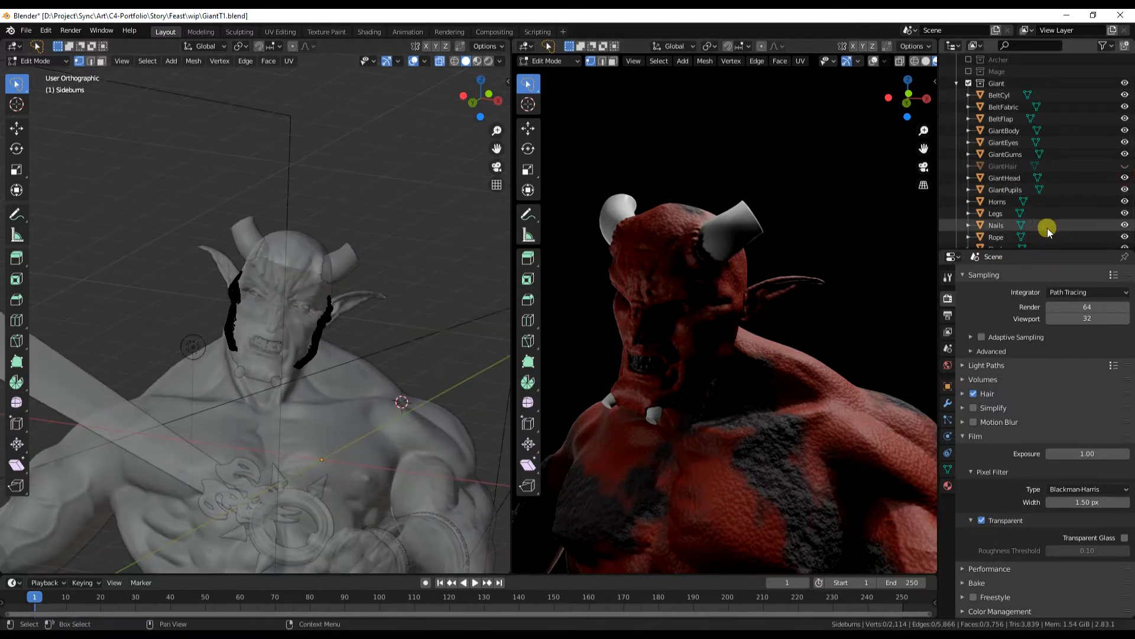
Step: Leave Edit Mode on Sideburns and add a particle system of type Hair to the mesh
left_click(991, 224)
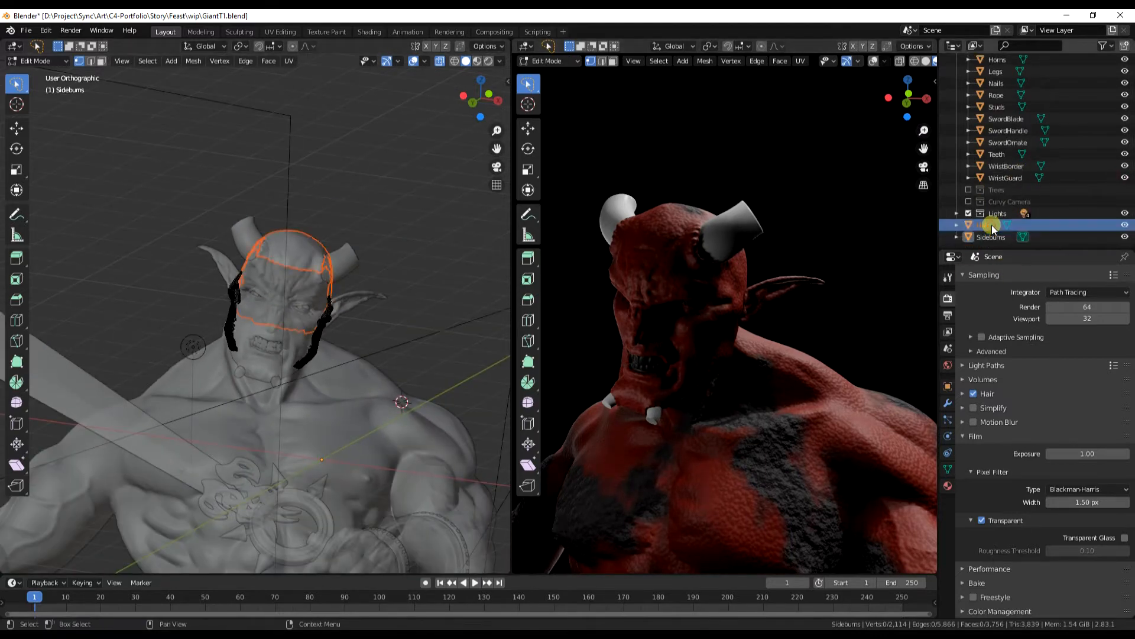
left_click(37, 61)
left_click(39, 73)
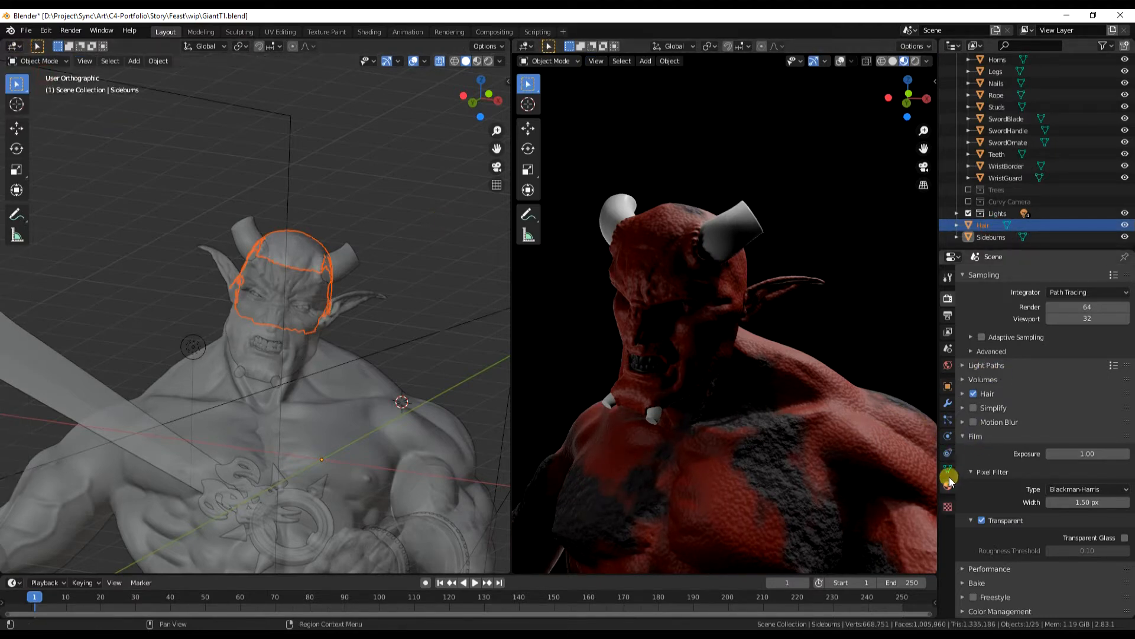
left_click(949, 421)
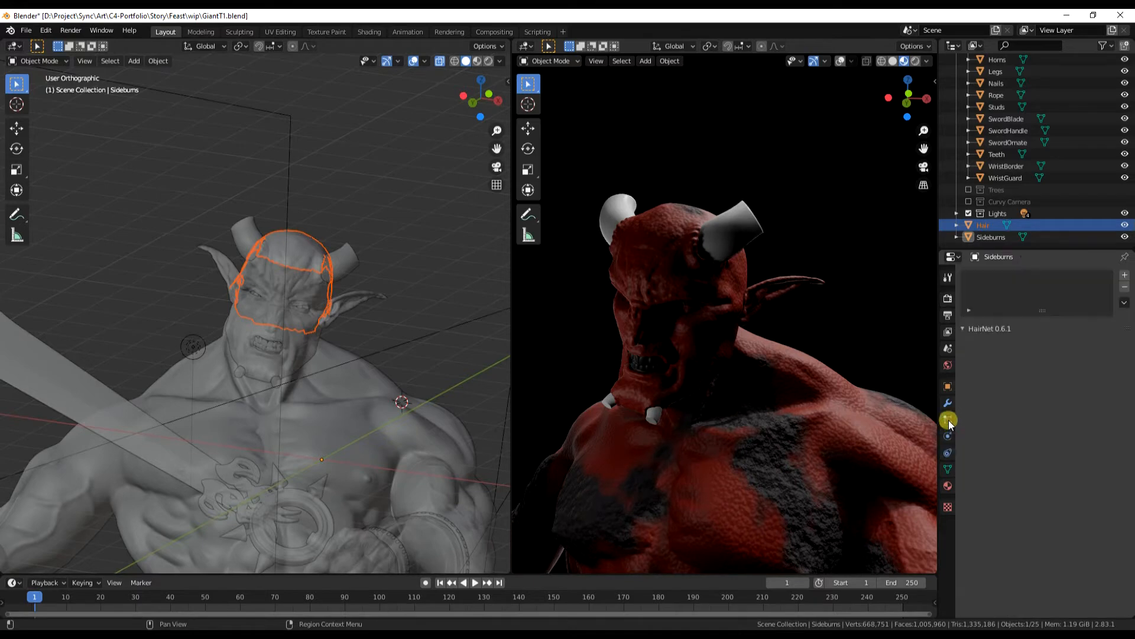
left_click(1124, 274)
left_click(1077, 342)
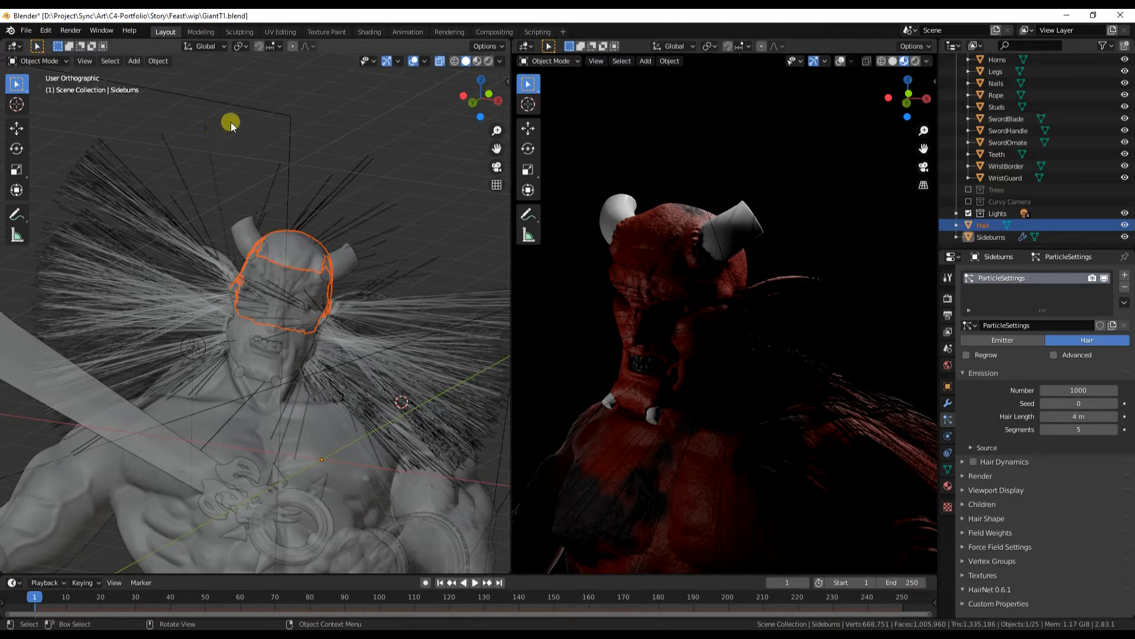
Step: Select the Sideburns mesh and shorten its particle hair length to 0.96 m
left_click(37, 62)
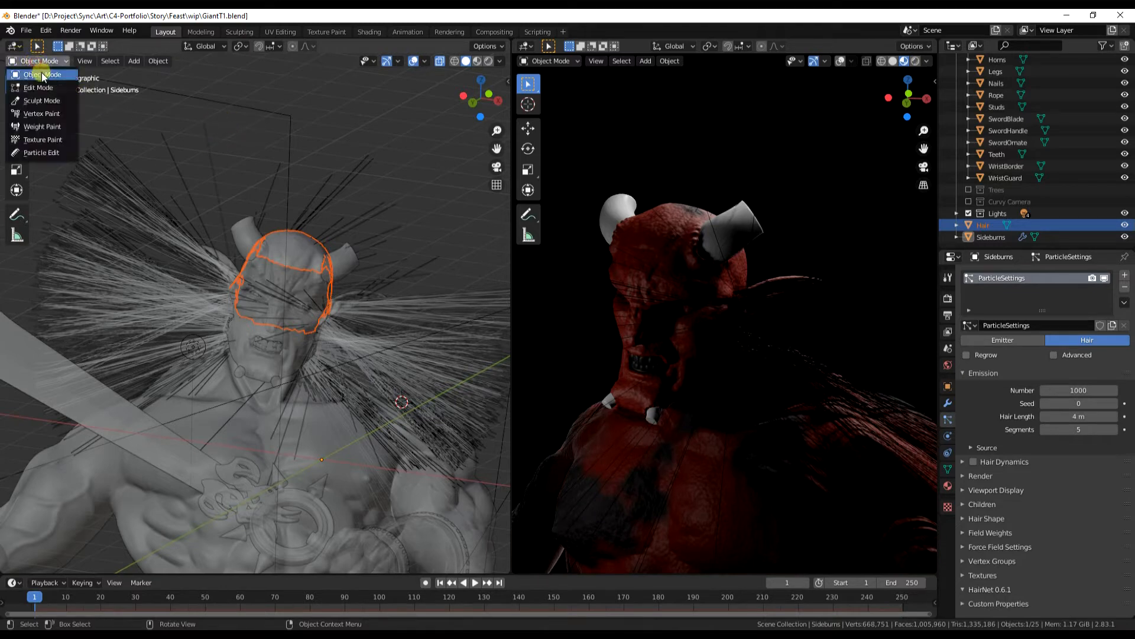
left_click(991, 239)
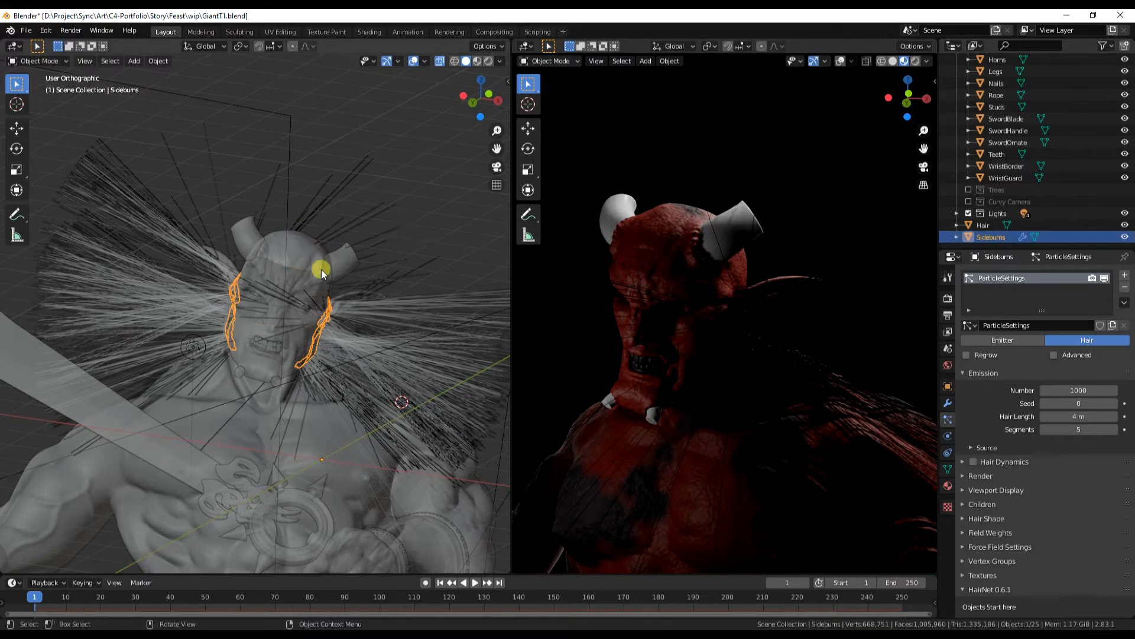
middle_click_drag(322, 273, 308, 295)
middle_click_drag(266, 321, 287, 305)
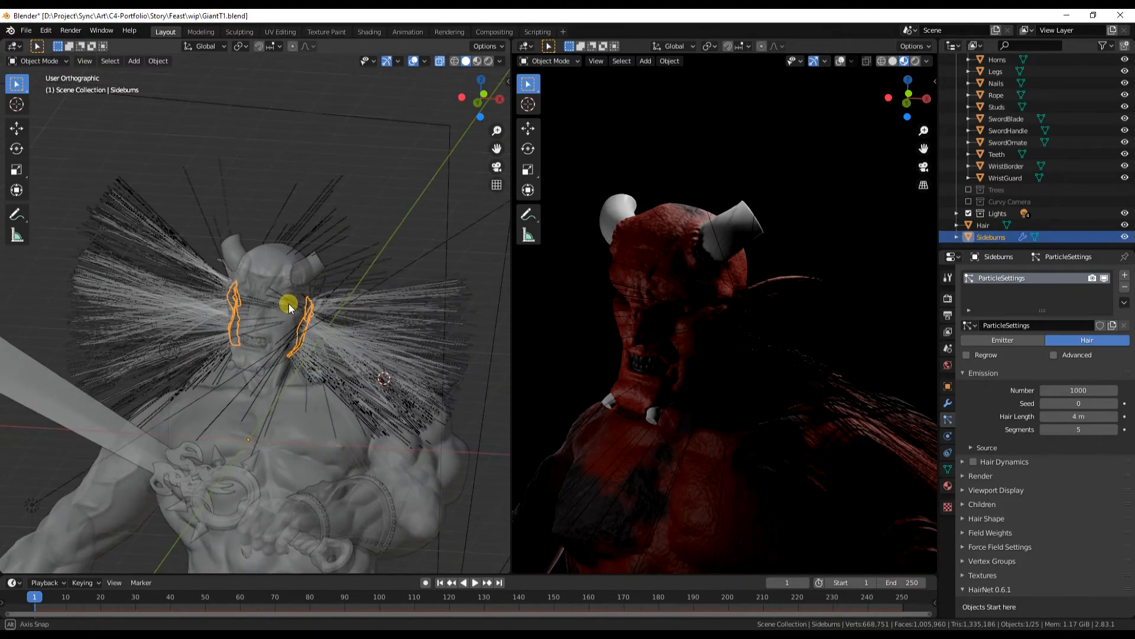
left_click_drag(1052, 422, 923, 441)
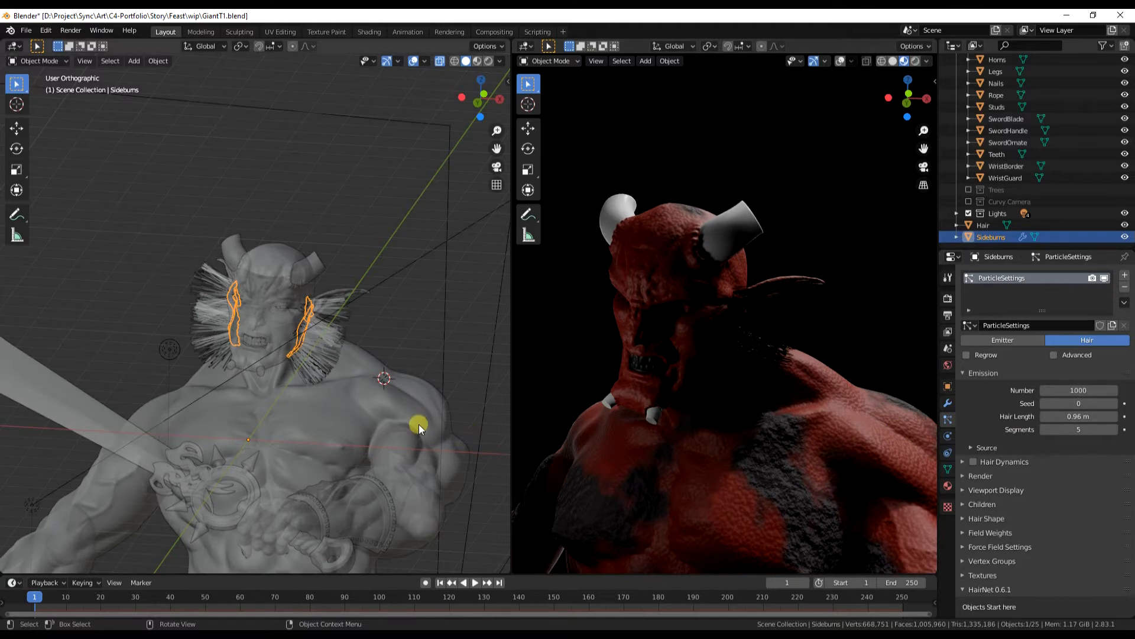
middle_click_drag(317, 425, 331, 425)
middle_click_drag(301, 361, 309, 311, "shift")
scroll(300, 287, "up", 4)
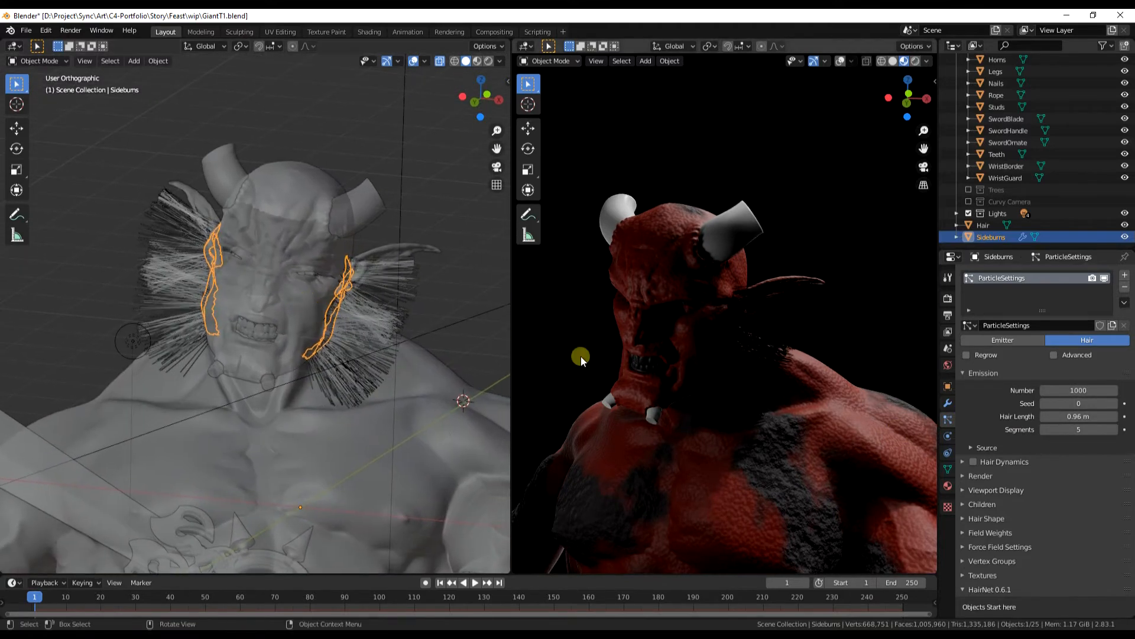
Step: Switch the render preview viewport to Solid shading, and briefly show the GiantHair mesh for comparison before hiding it again
left_click(894, 60)
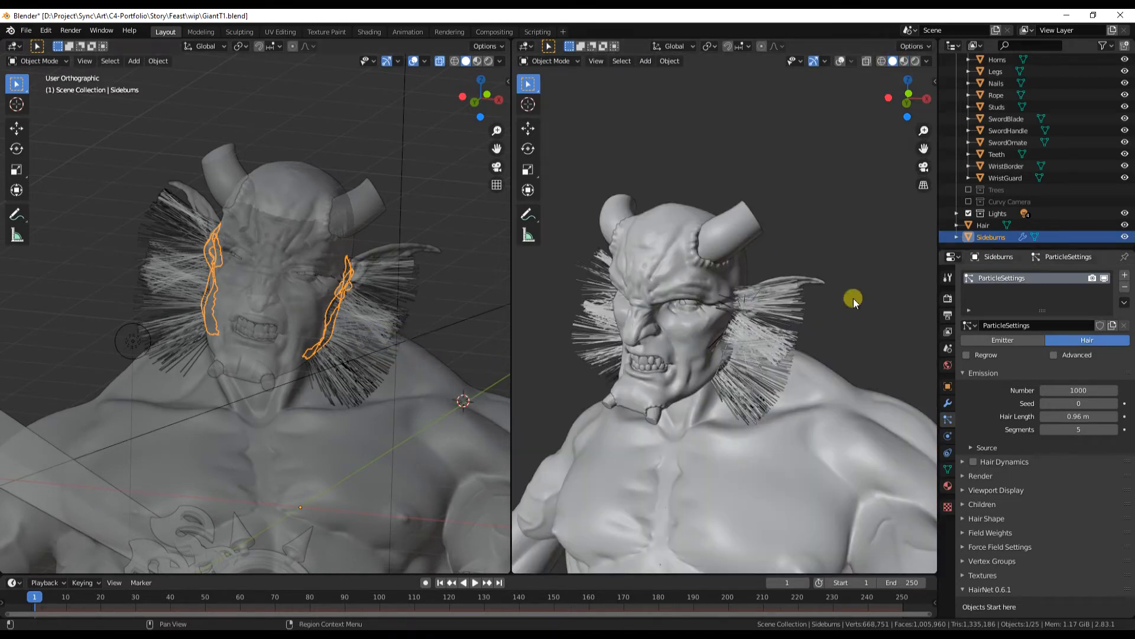
scroll(1054, 148, "up", 4)
left_click(1124, 119)
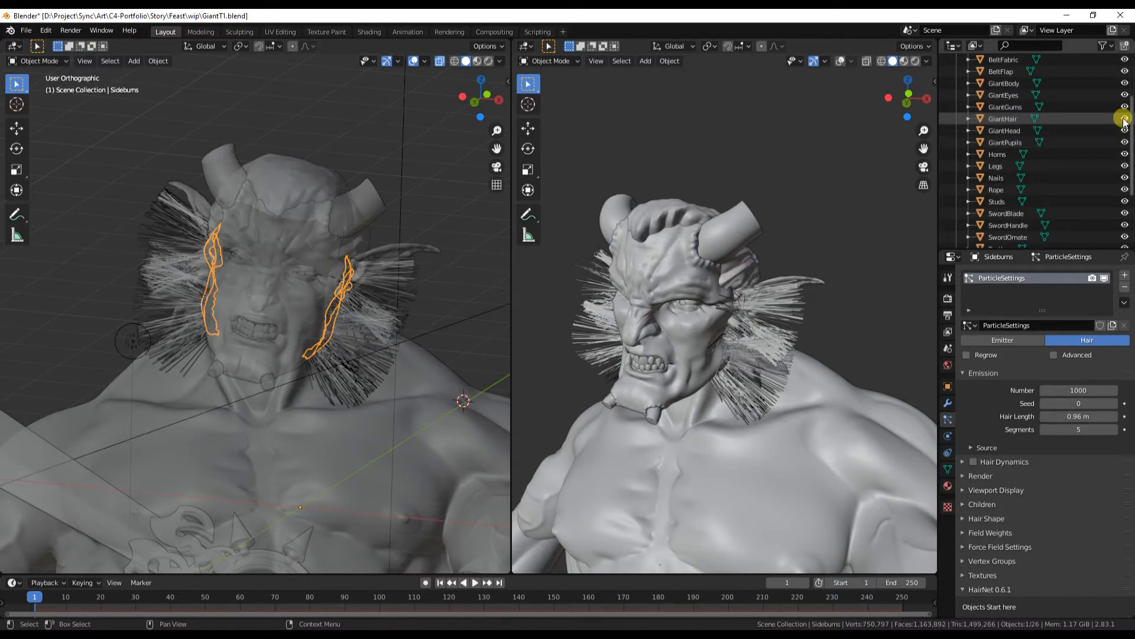
left_click(1124, 119)
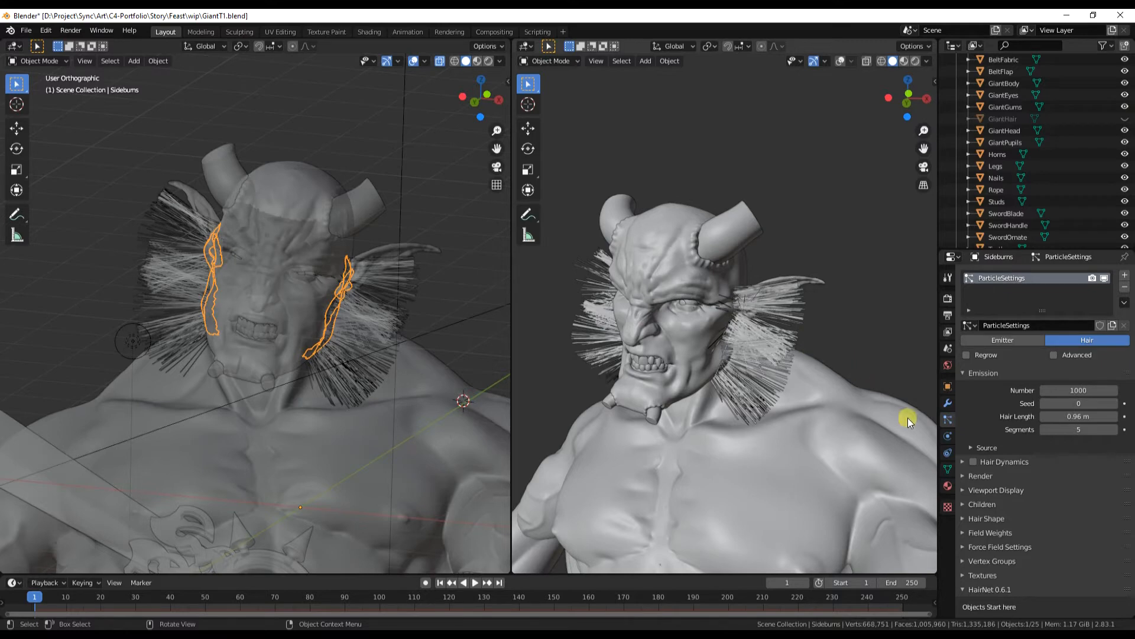
Step: Reduce the number of emitted Sideburns hairs to 132 and turn off X-ray
left_click_drag(1077, 391, 544, 404)
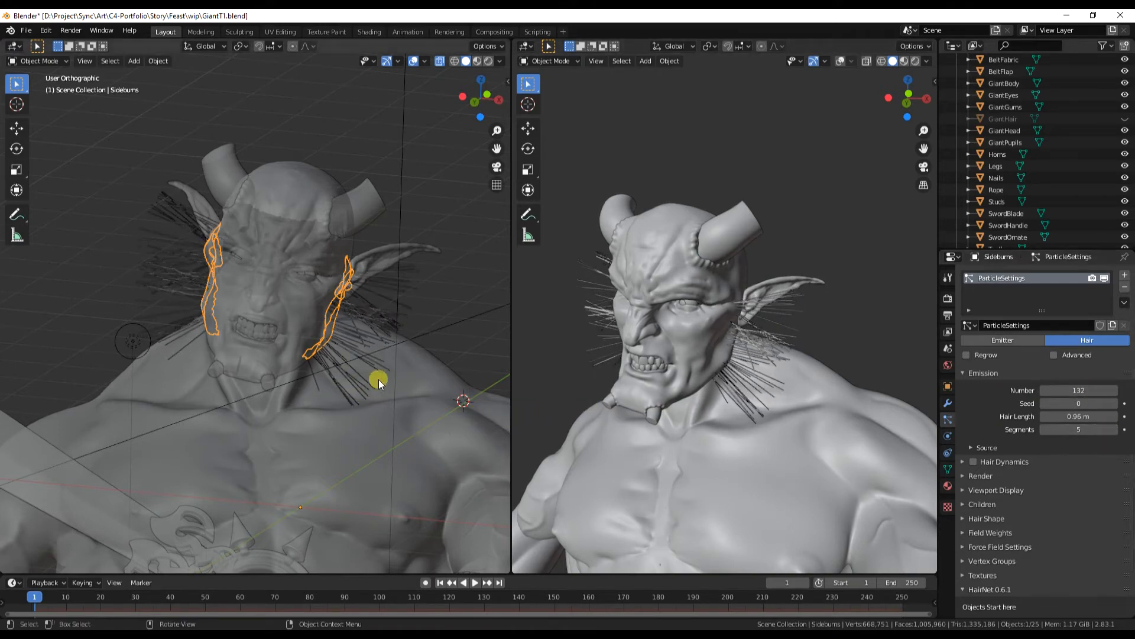
left_click(439, 61)
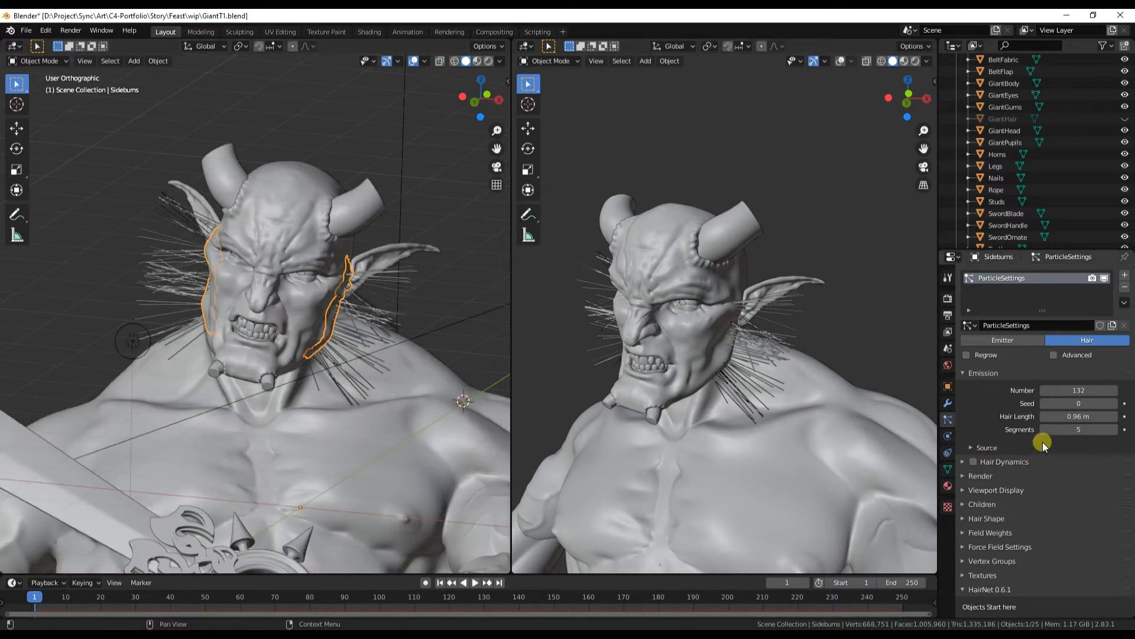
scroll(1042, 442, "down", 2)
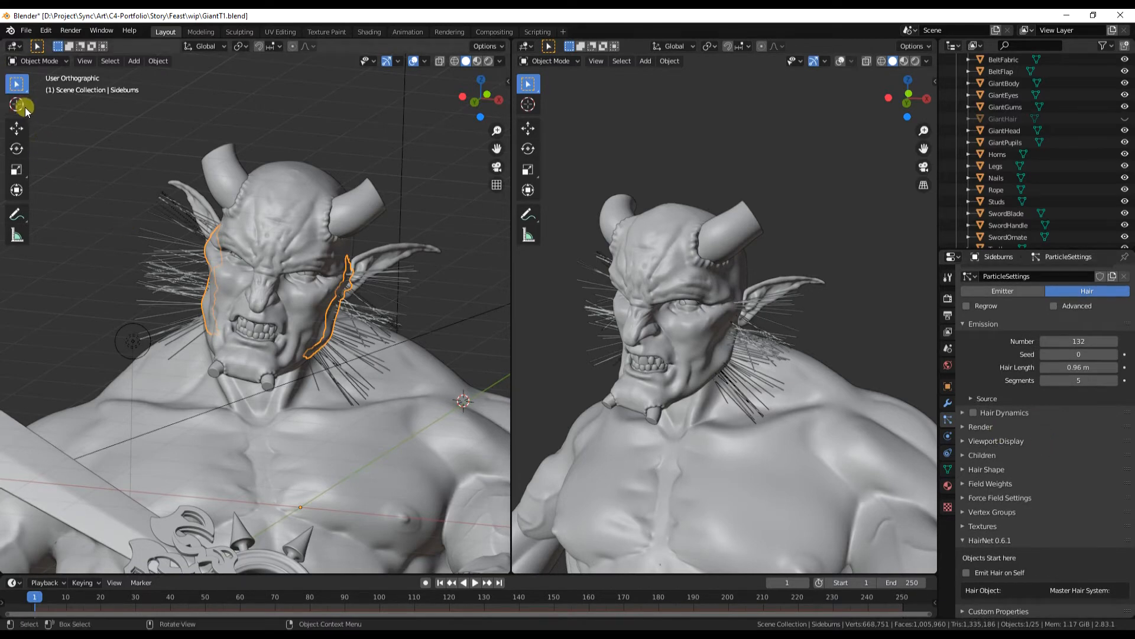
Step: Enter Particle Edit mode on Sideburns and comb the hairs on both sides of the head downward
left_click(44, 61)
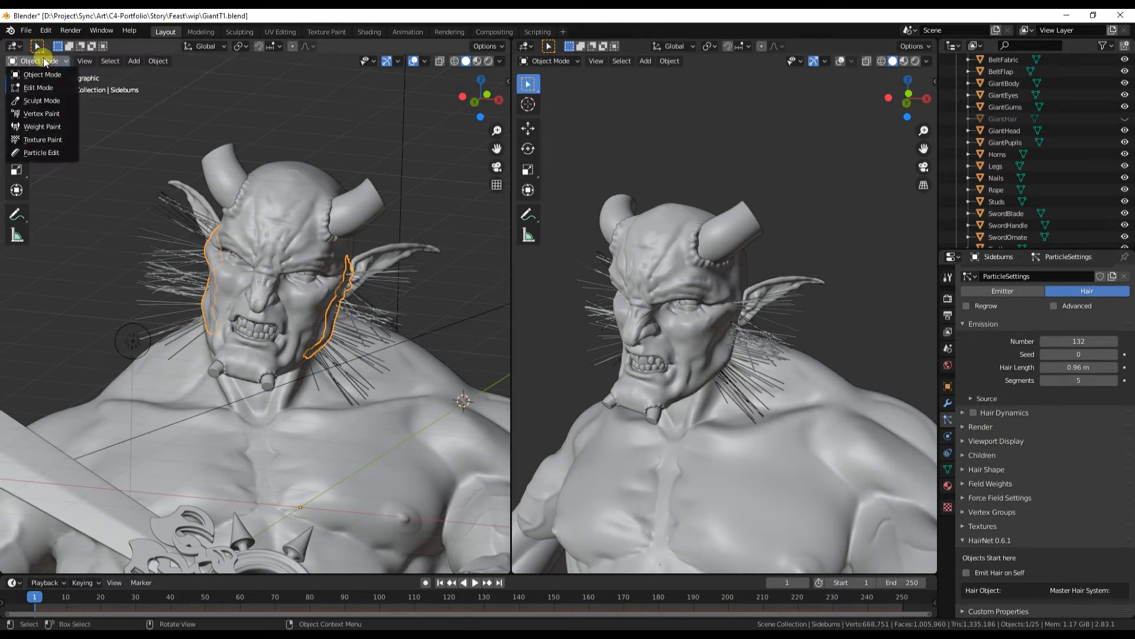
left_click(45, 153)
mouse_move(382, 242)
left_mouse_down()
mouse_move(400, 324)
mouse_move(384, 338)
mouse_move(388, 373)
mouse_move(337, 360)
mouse_move(367, 423)
mouse_move(336, 430)
mouse_move(371, 400)
left_mouse_up()
mouse_move(190, 177)
left_mouse_down()
mouse_move(239, 209)
mouse_move(83, 294)
mouse_move(118, 335)
left_mouse_up()
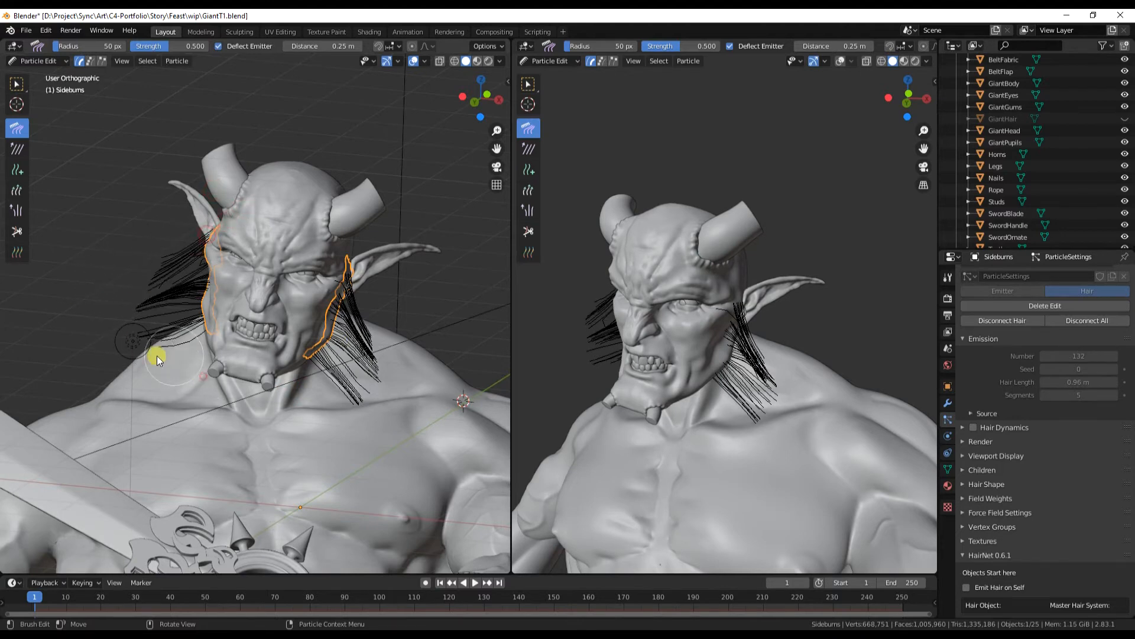
Step: Comb the sideburn hairs below one ear backward along the neck from a side view, with comb strength 1.000
mouse_move(189, 316)
middle_mouse_down()
mouse_move(246, 363)
mouse_move(311, 386)
mouse_move(257, 282)
middle_mouse_up()
mouse_move(258, 282)
left_mouse_down()
mouse_move(268, 281)
mouse_move(252, 276)
mouse_move(260, 259)
mouse_move(175, 262)
mouse_move(241, 253)
mouse_move(282, 232)
mouse_move(238, 239)
mouse_move(228, 258)
mouse_move(254, 241)
mouse_move(274, 299)
mouse_move(237, 265)
mouse_move(254, 241)
mouse_move(211, 140)
left_mouse_up()
mouse_move(213, 236)
left_mouse_down()
mouse_move(165, 290)
mouse_move(141, 292)
mouse_move(151, 331)
mouse_move(114, 369)
left_mouse_up()
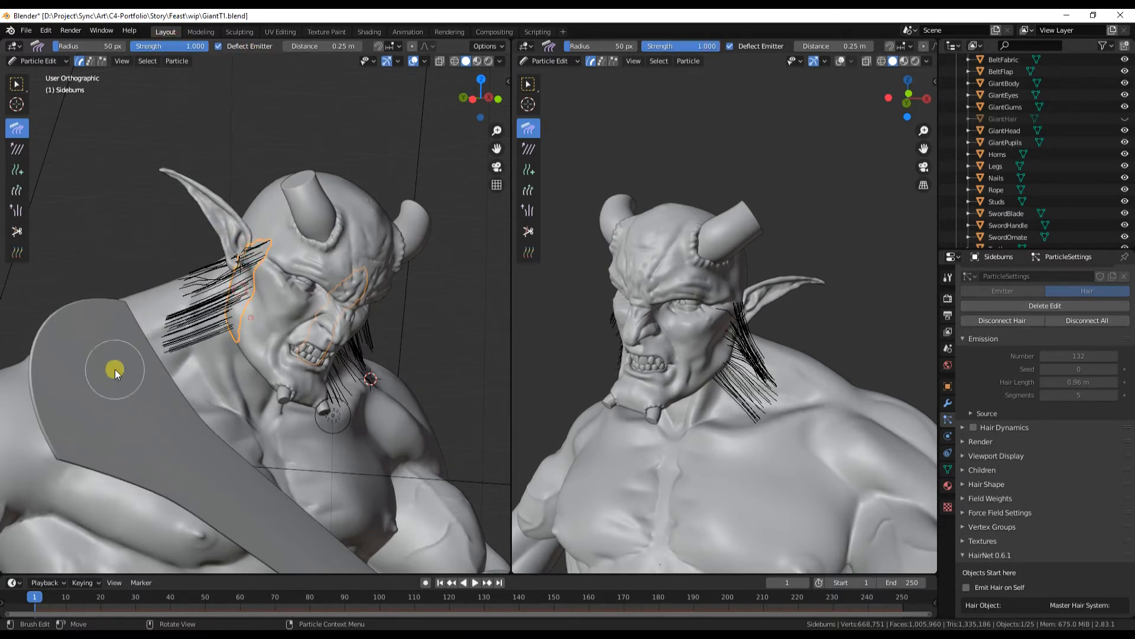
mouse_move(239, 238)
left_mouse_down()
mouse_move(259, 251)
mouse_move(275, 241)
mouse_move(130, 289)
left_mouse_up()
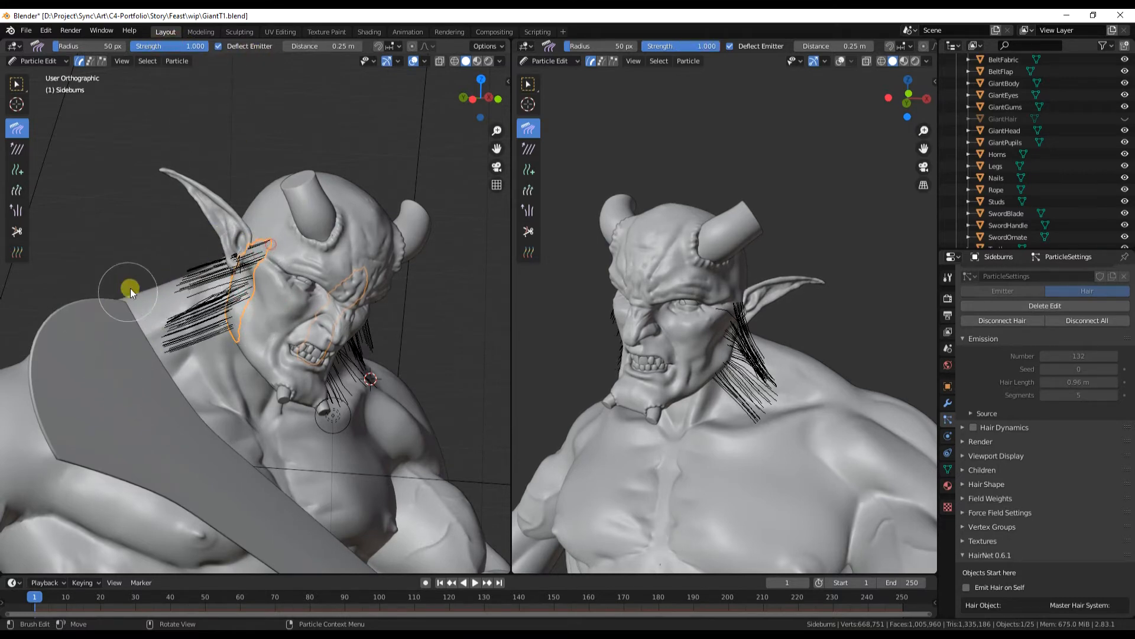
Step: Lower the comb strength to 0.467 and refine the flow of the sideburn hairs on both sides of the head
left_click_drag(176, 44, 144, 44)
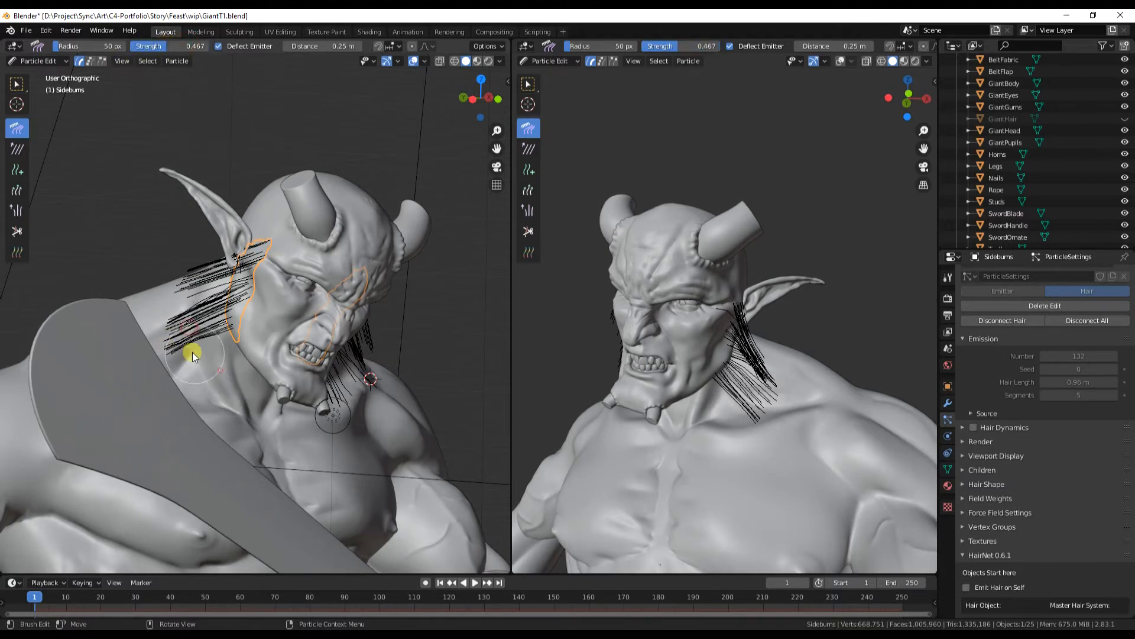
left_click_drag(171, 329, 181, 278)
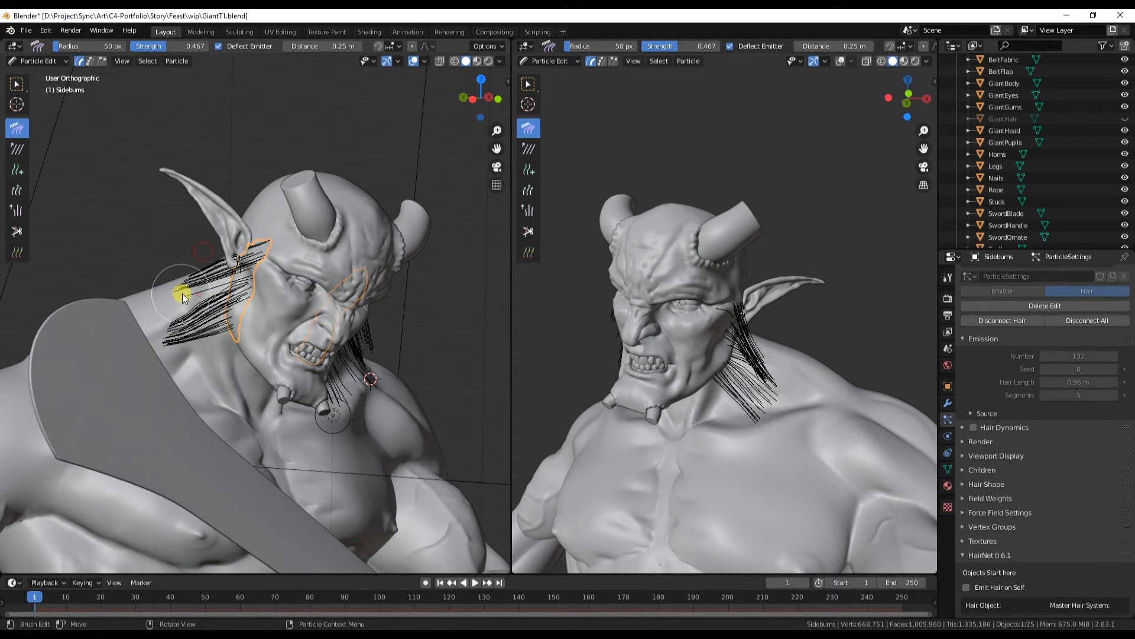
middle_click_drag(675, 428, 737, 411)
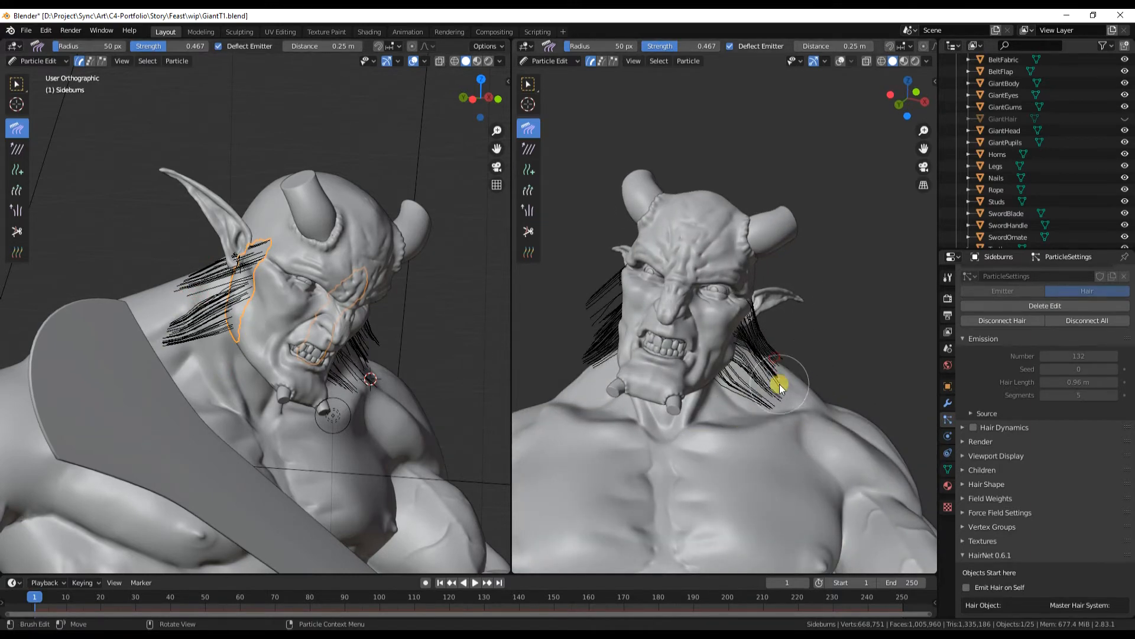
middle_click_drag(788, 415, 587, 365)
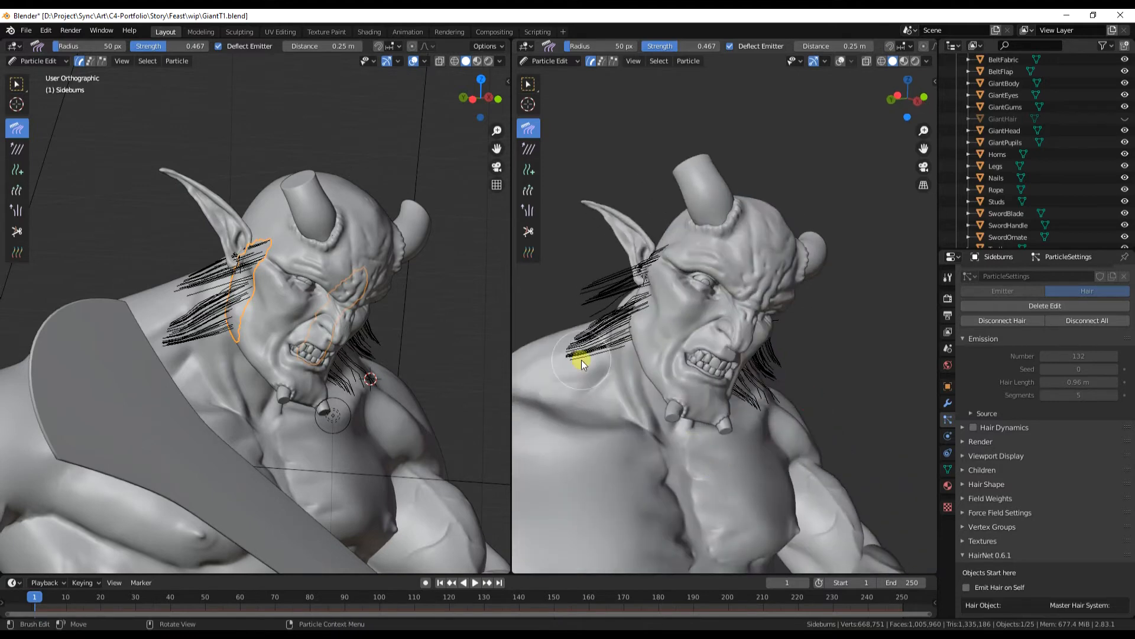
left_click_drag(587, 309, 576, 364)
left_click_drag(642, 413, 614, 331)
mouse_move(614, 332)
middle_mouse_down()
mouse_move(651, 397)
mouse_move(608, 395)
middle_mouse_up()
mouse_move(622, 289)
left_mouse_down()
mouse_move(605, 282)
mouse_move(605, 292)
left_mouse_up()
left_click_drag(763, 361, 737, 431)
mouse_move(737, 431)
middle_mouse_down()
mouse_move(722, 431)
mouse_move(721, 449)
middle_mouse_up()
Step: Return to Object Mode and set the Sideburns hair children type to Interpolated
right_click(777, 463)
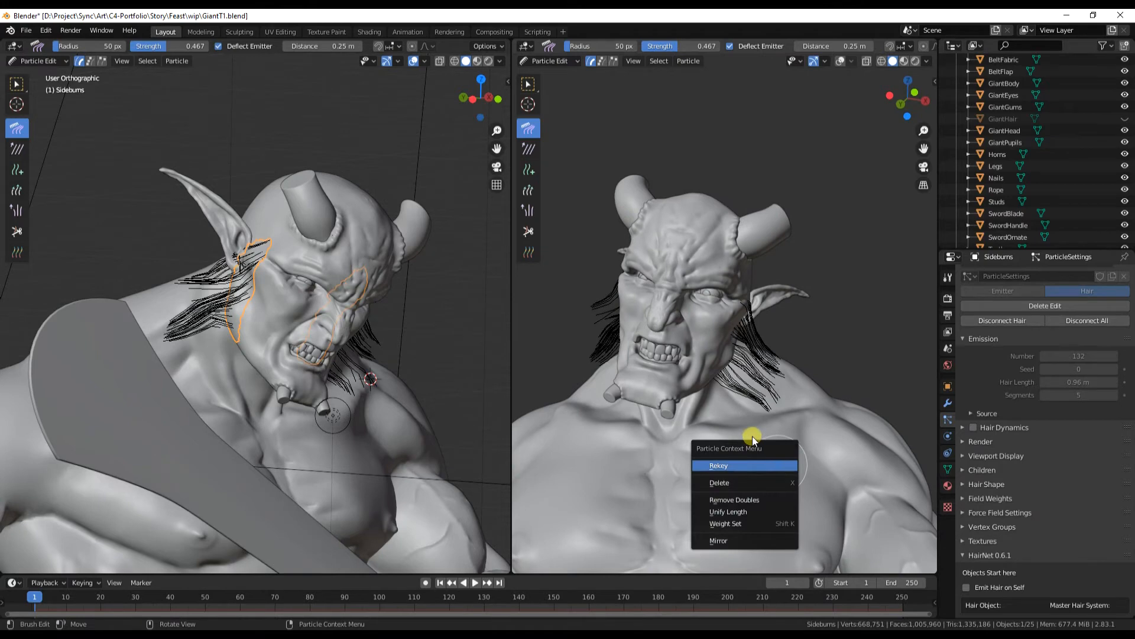
left_click(551, 60)
left_click(544, 72)
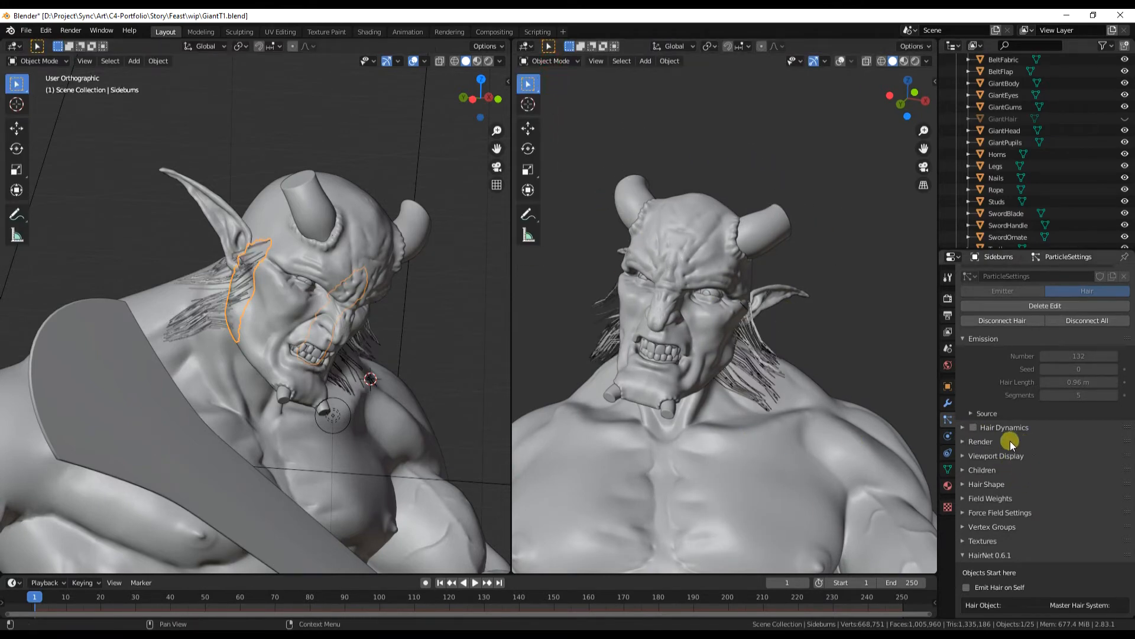
left_click(962, 470)
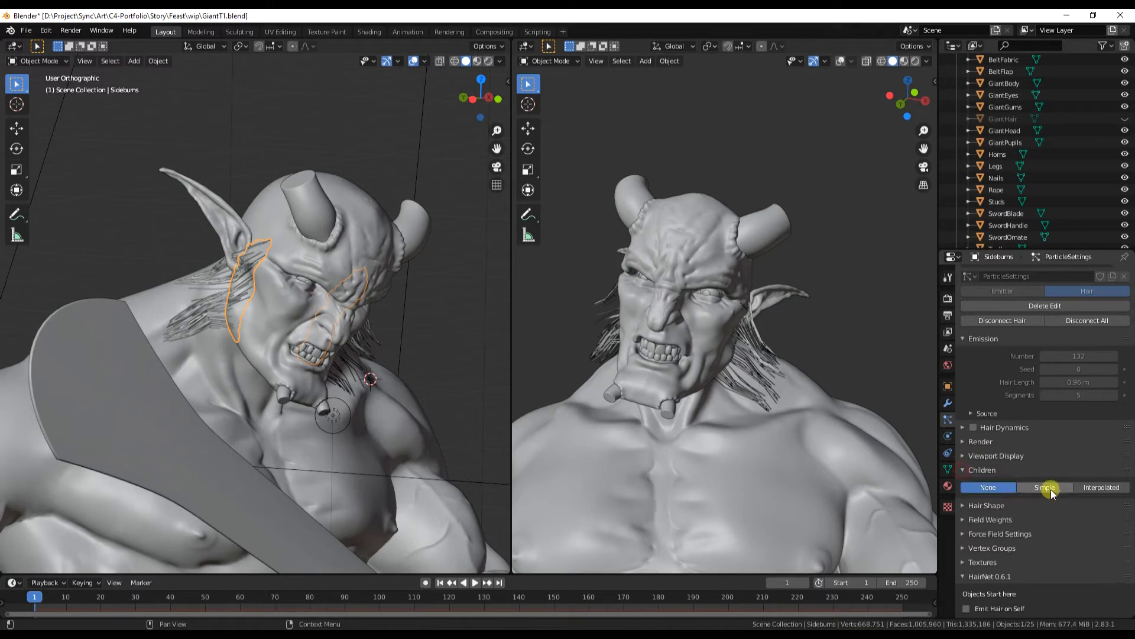
left_click(1086, 487)
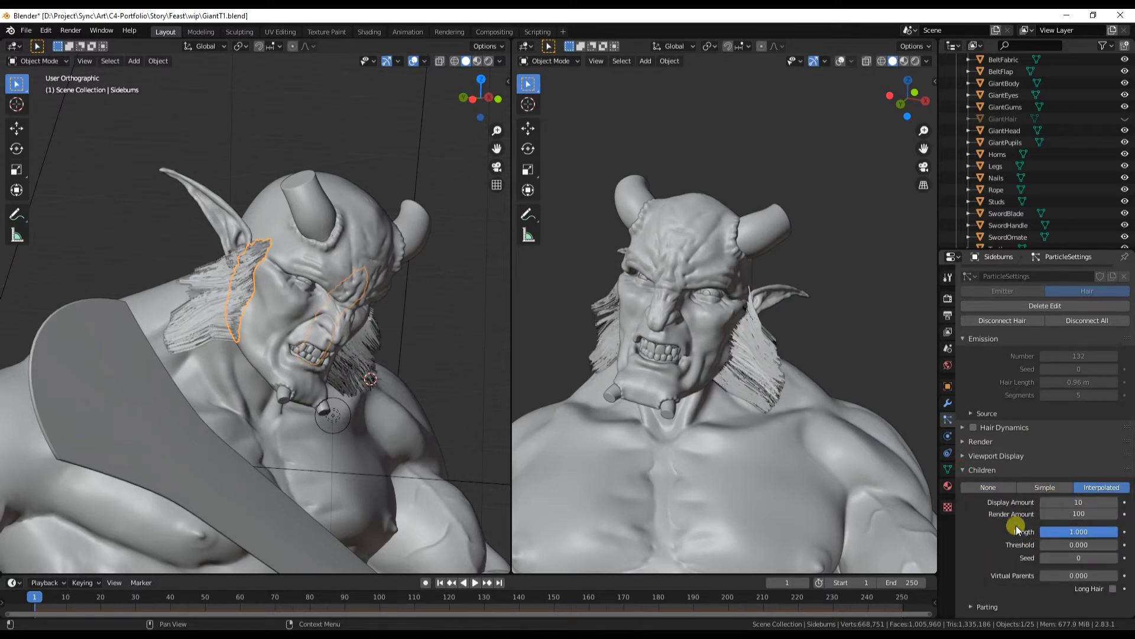
Step: Set both the Display Amount and Render Amount of the Sideburns hair children to 50
left_click(1086, 501)
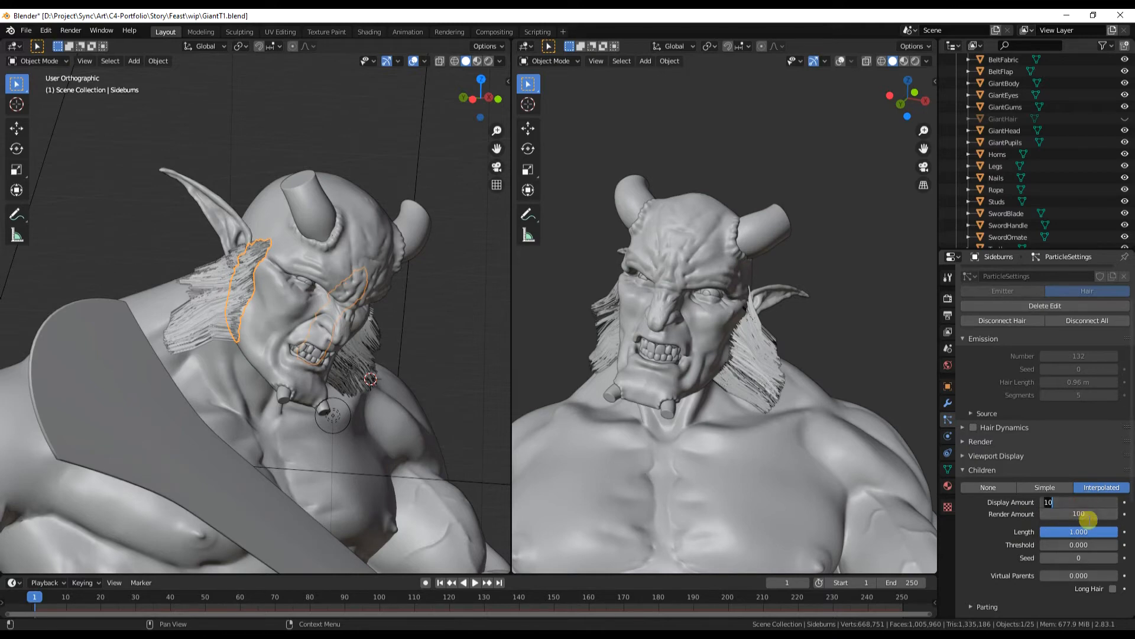
type("50")
key("Return")
left_click(1091, 511)
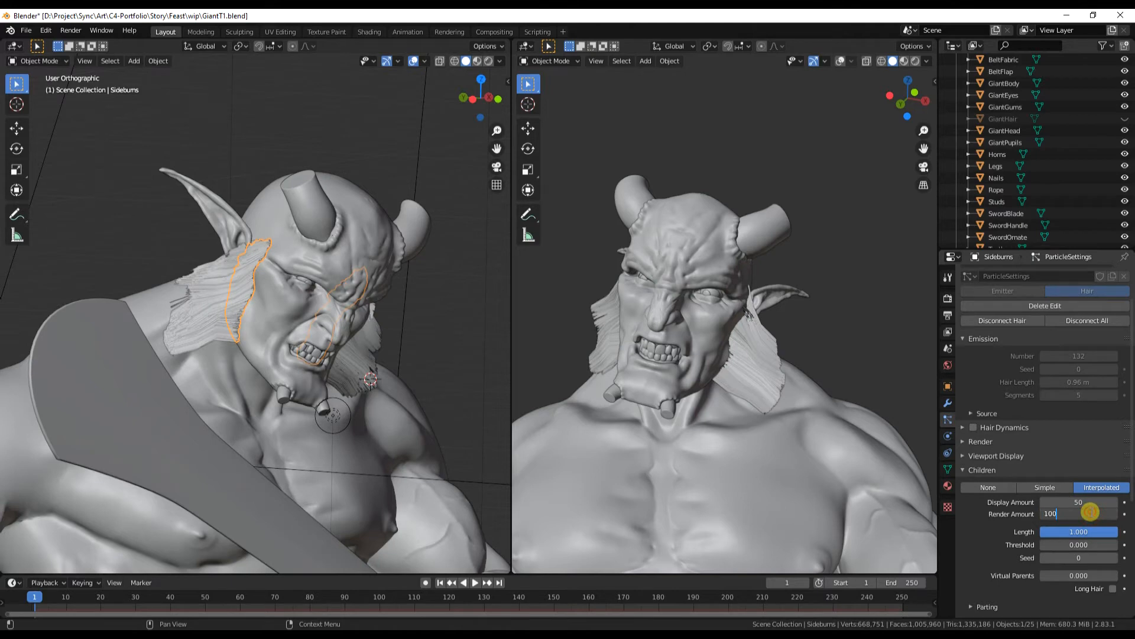
left_click_drag(1058, 514, 1042, 513)
type("50")
key("Return")
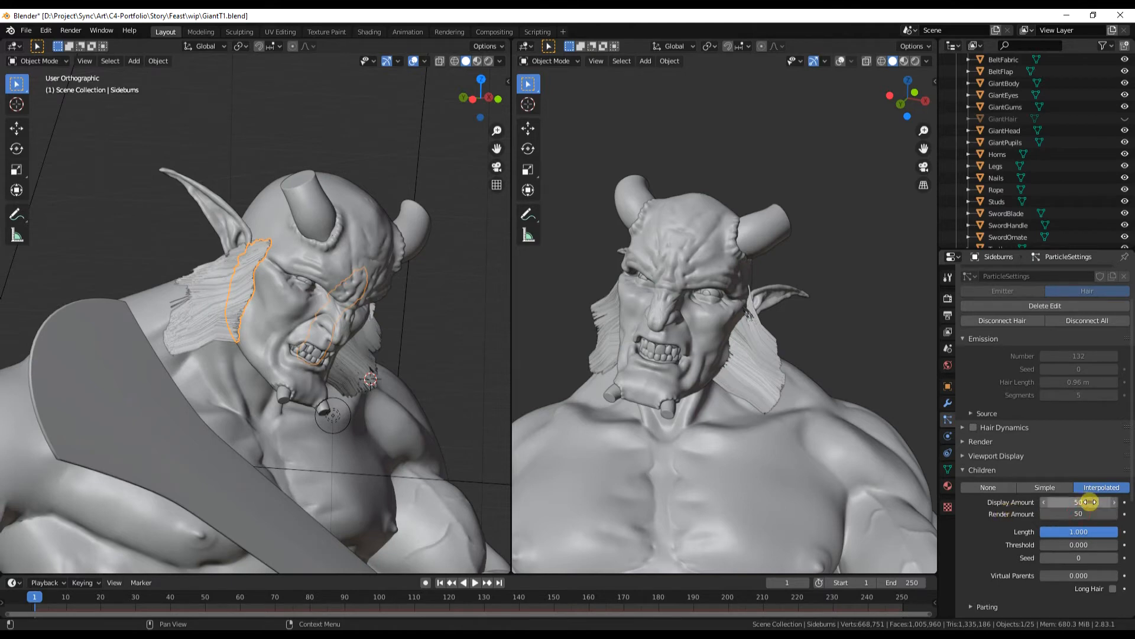
Step: Set the Clump value of the Sideburns hair children to 1.000
scroll(1087, 518, "down", 2)
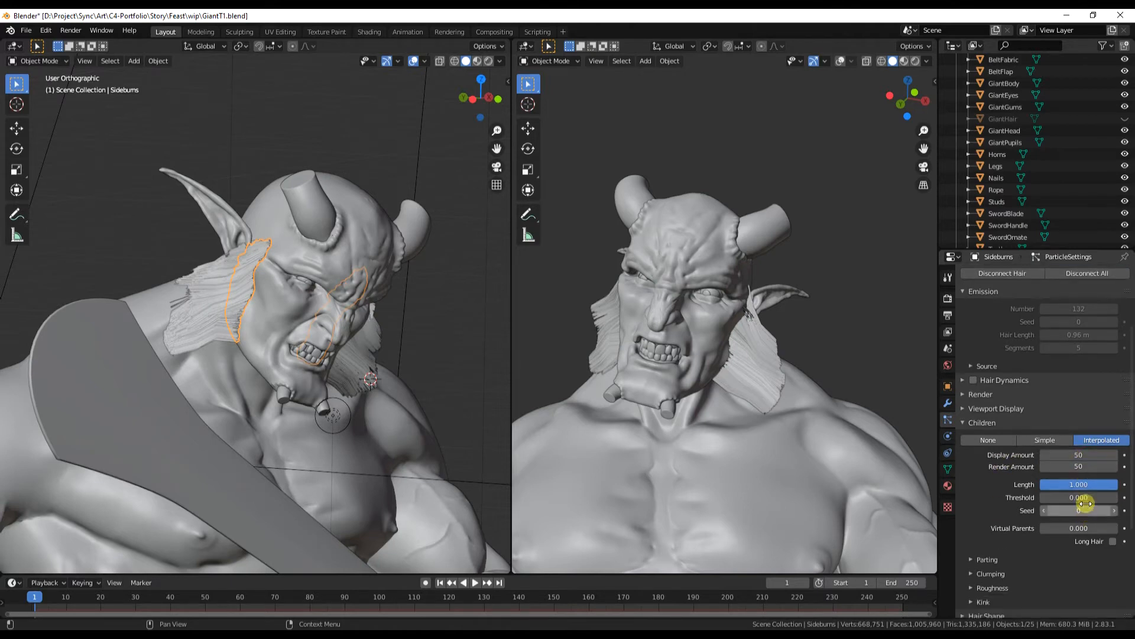
scroll(1080, 511, "down", 4)
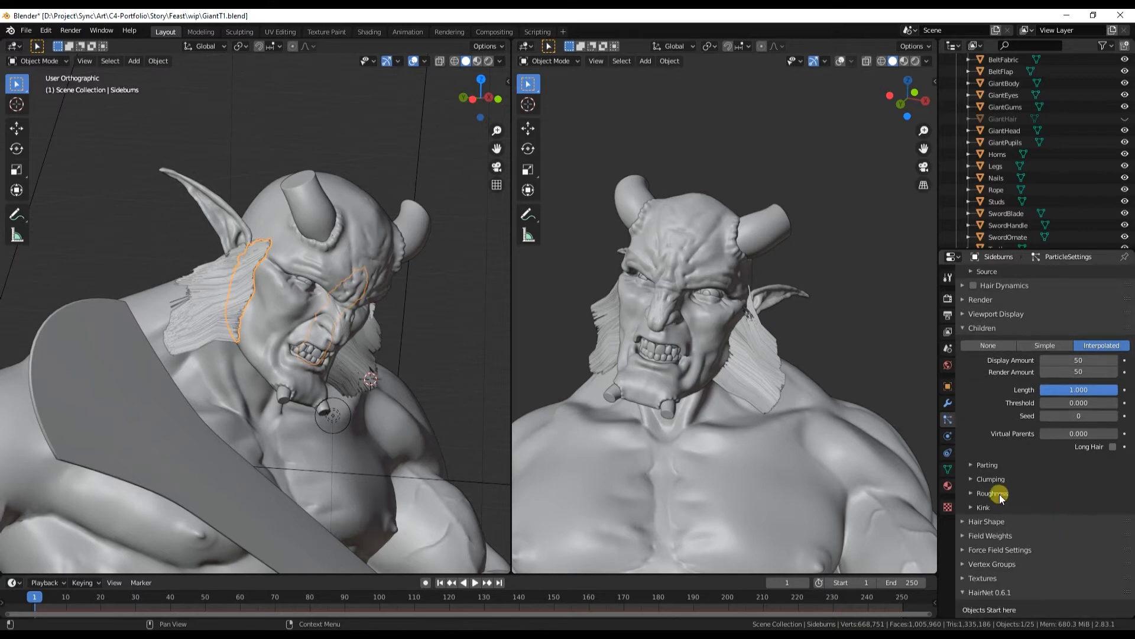
left_click(970, 480)
left_click_drag(1081, 509, 1129, 513)
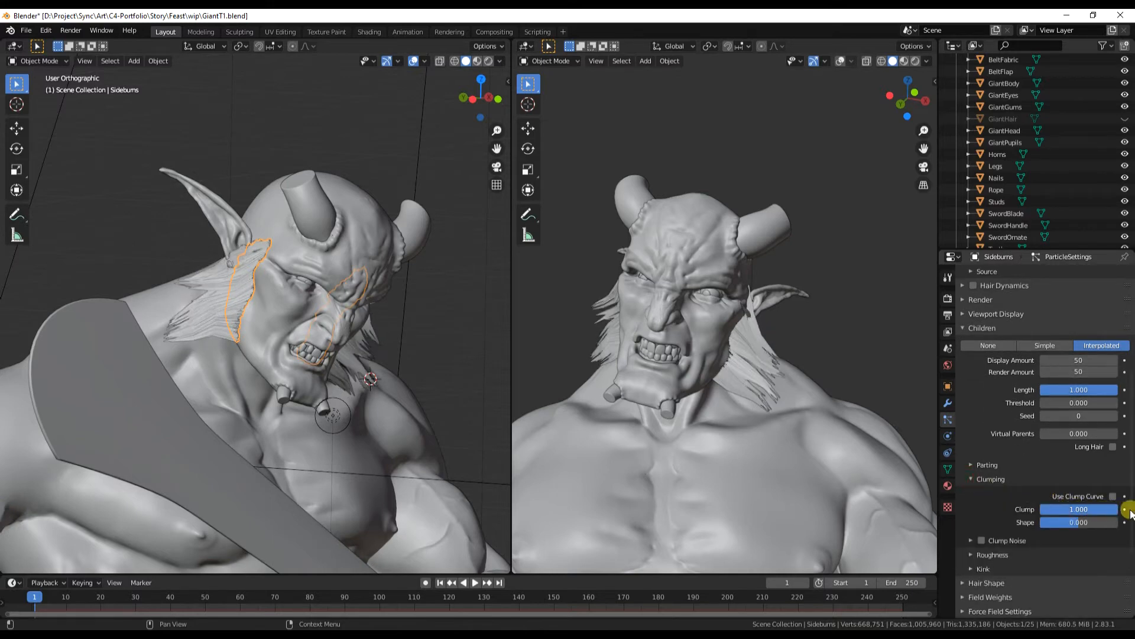
mouse_move(1126, 510)
left_mouse_down()
mouse_move(1095, 515)
mouse_move(1125, 516)
left_mouse_up()
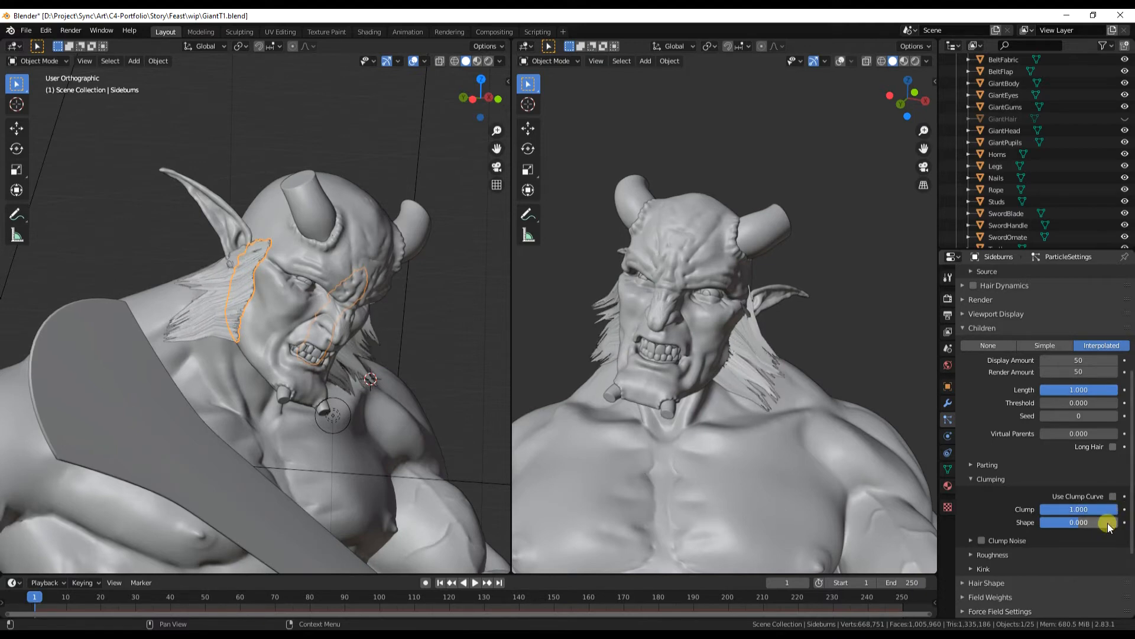
Step: Set the Uniform roughness of the Sideburns hair children to 0.199
scroll(1048, 551, "down", 2)
left_click(973, 507)
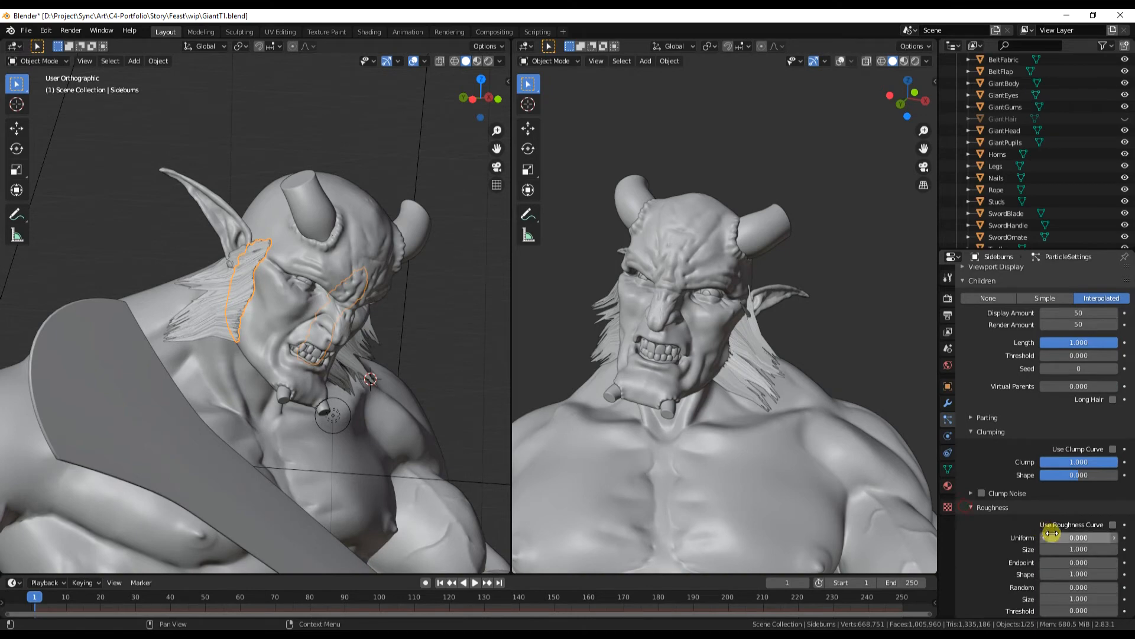
left_click_drag(1077, 538, 64, 538)
scroll(1049, 544, "down", 1)
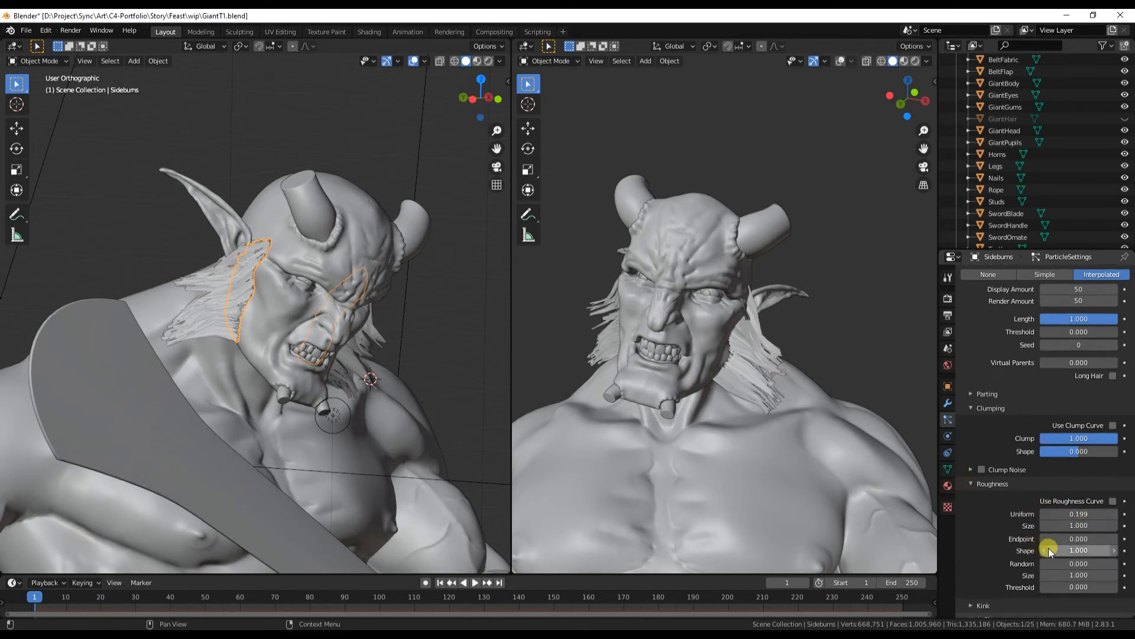
scroll(1070, 535, "down", 1)
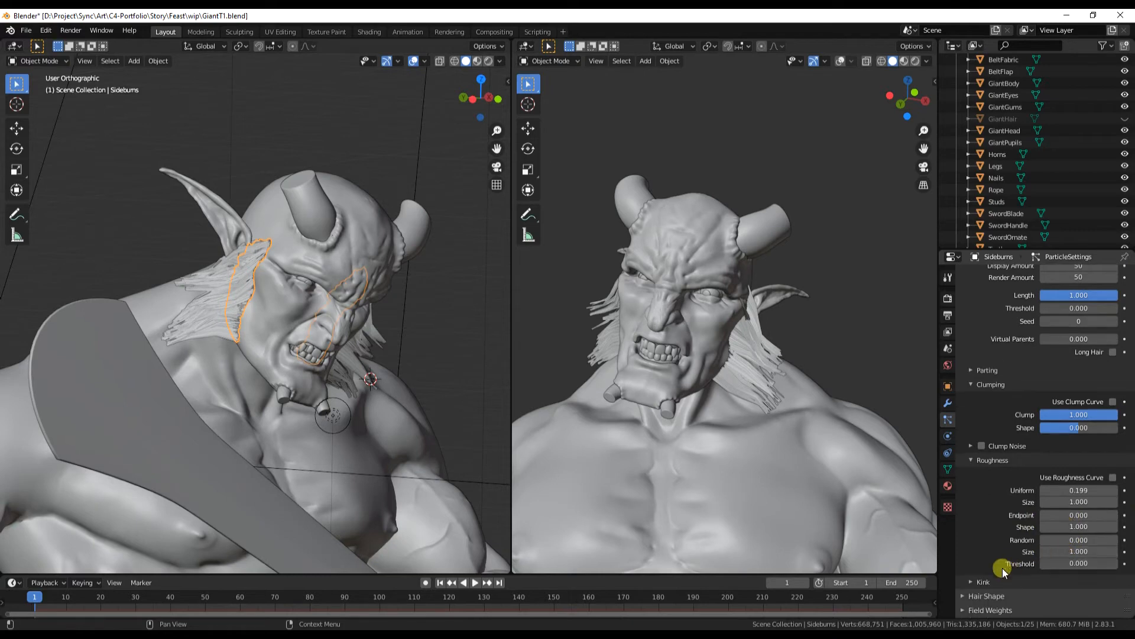
left_click(969, 458)
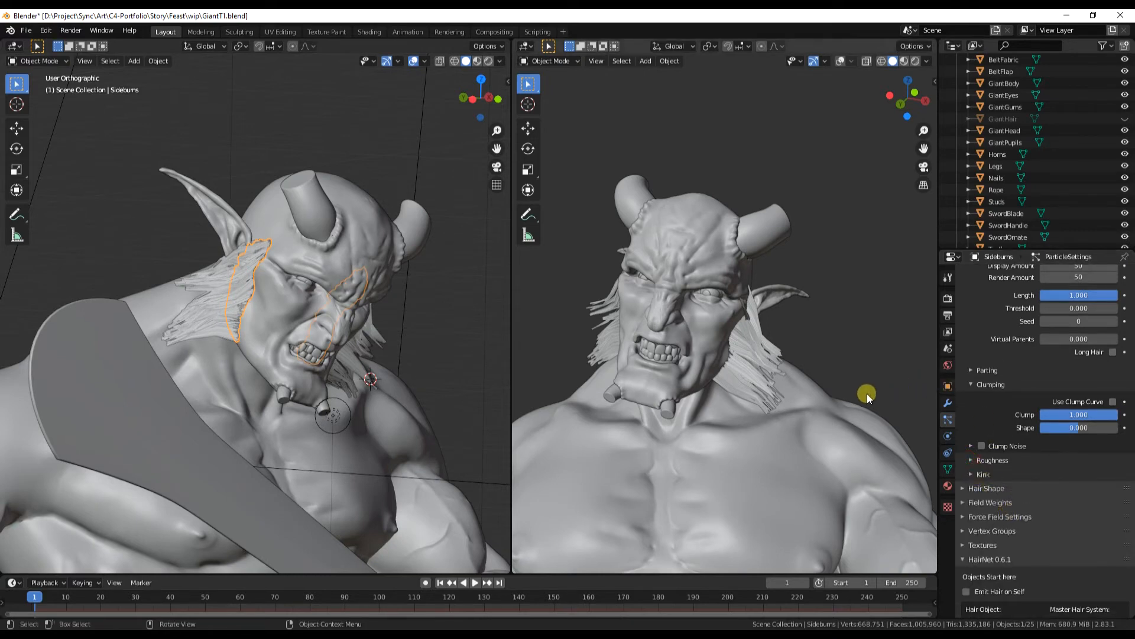
Step: Add a Hair-type particle system to the Hair mesh with a Number of 428 and a Hair Length of 1.42 m
middle_click_drag(889, 466, 790, 431)
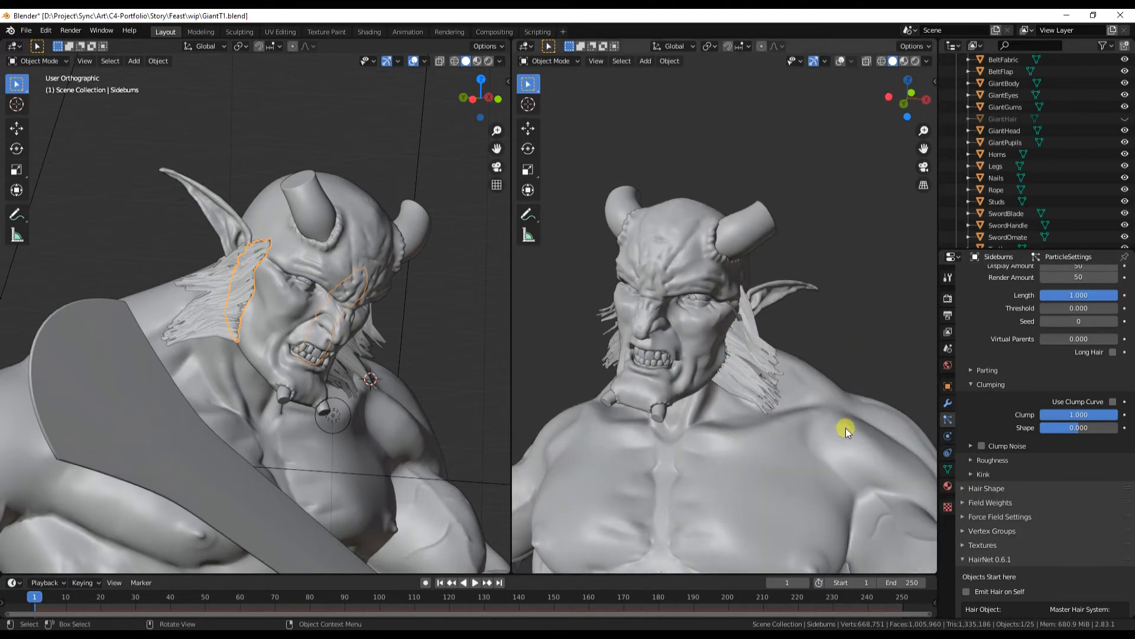
scroll(1043, 212, "down", 4)
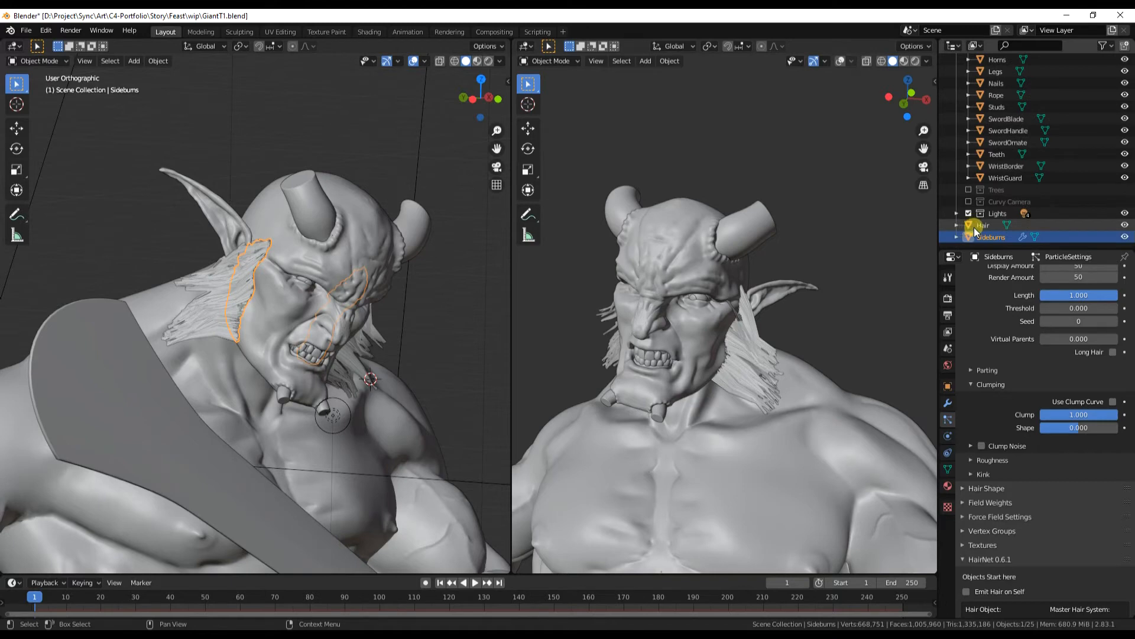
left_click(992, 225)
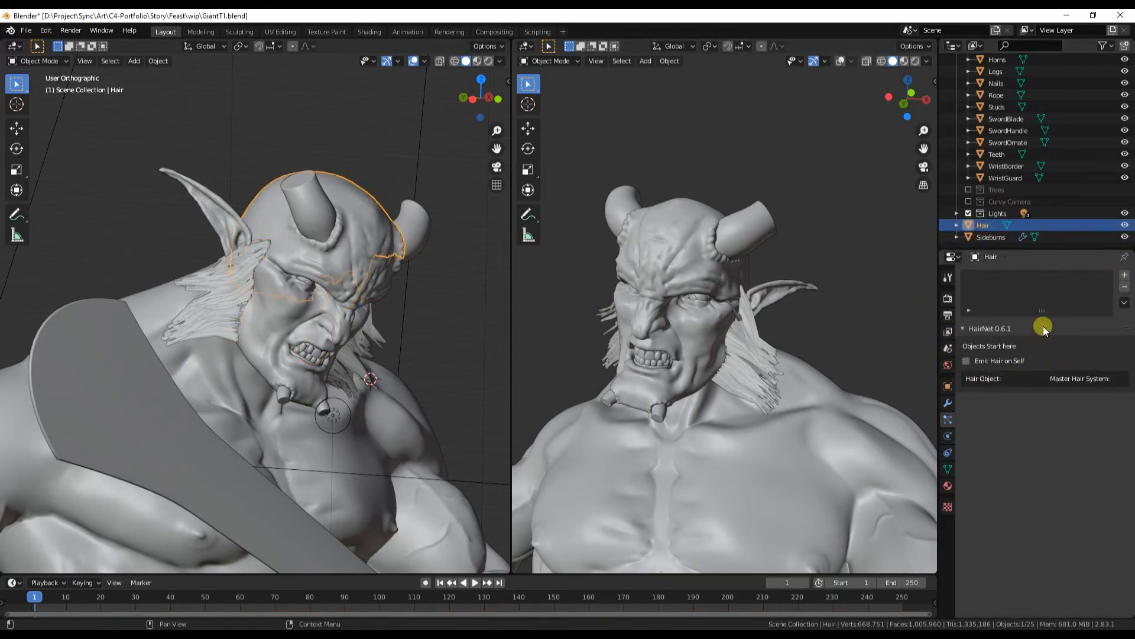
left_click(1124, 275)
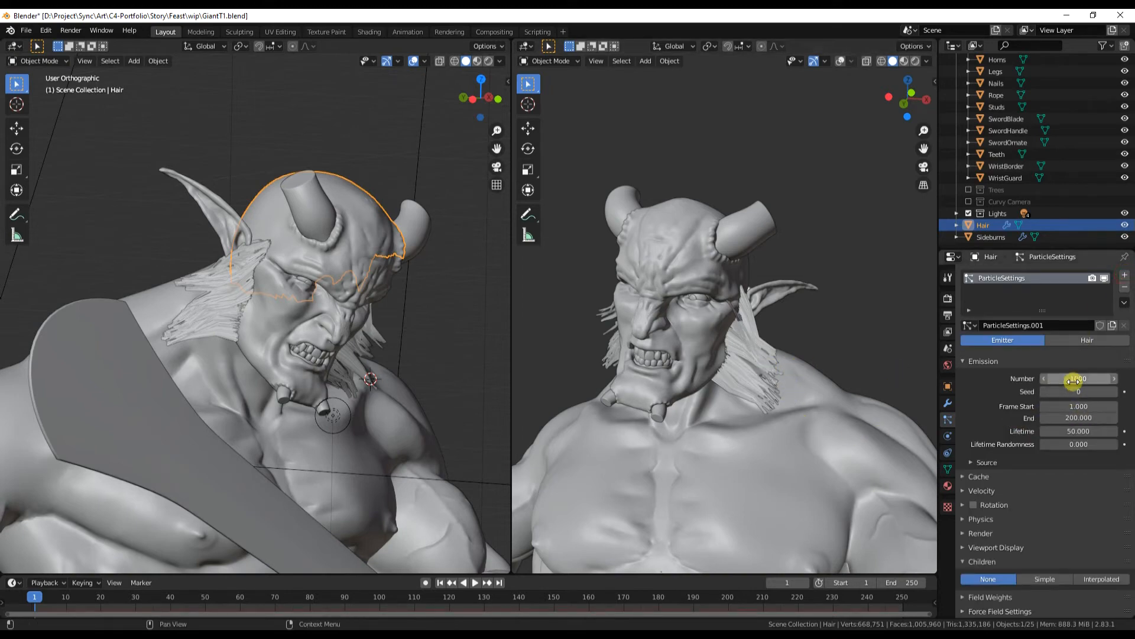
left_click_drag(722, 367, 589, 357)
left_click(1082, 340)
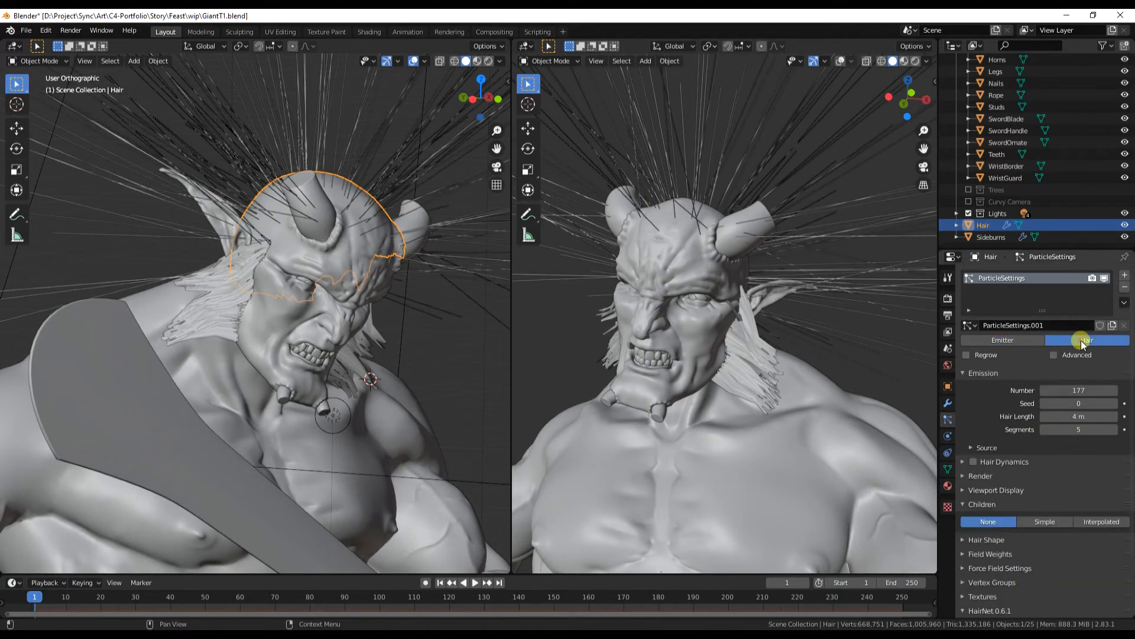
left_click_drag(1079, 391, 97, 391)
left_click_drag(1060, 414, 925, 443)
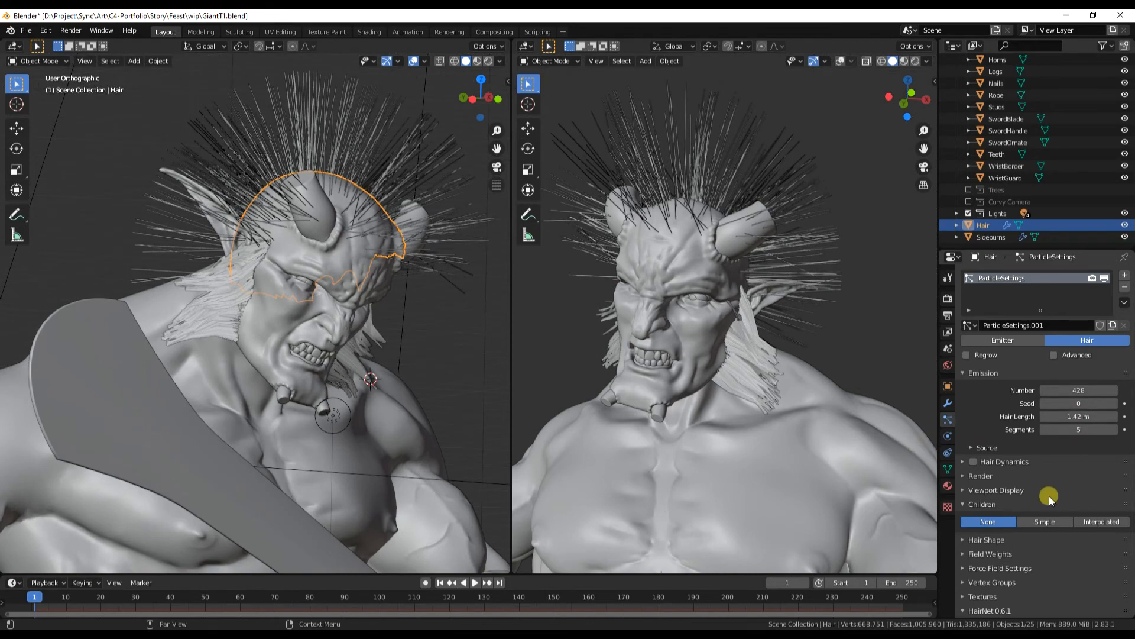
Step: Set the scalp hair's children to Interpolated and their Clump value to 0.746
middle_click_drag(431, 371, 240, 353)
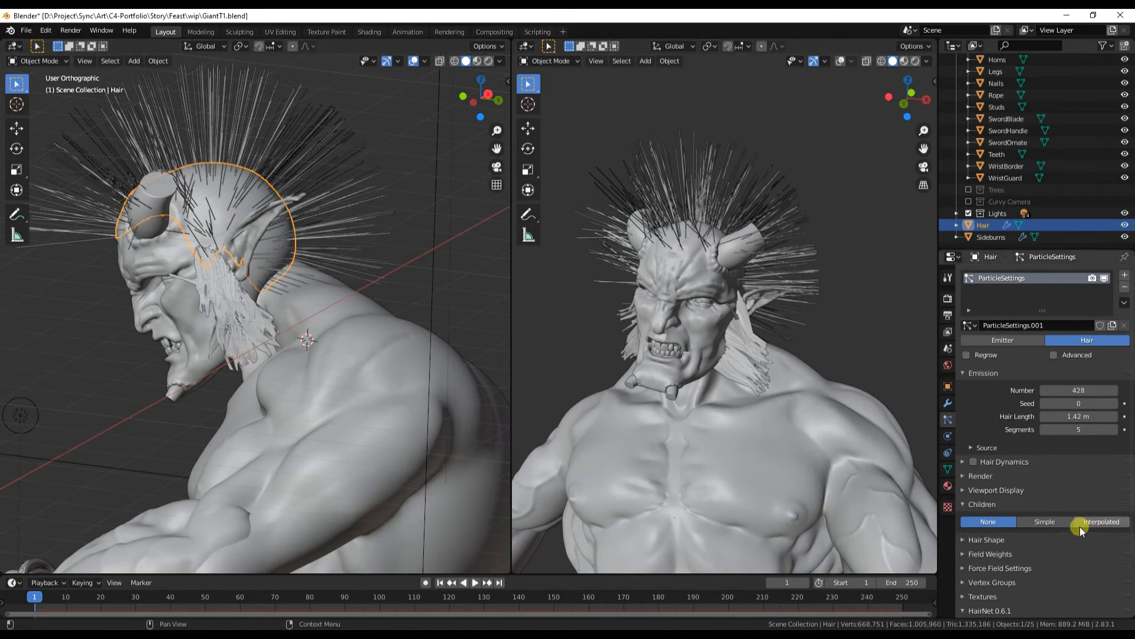
left_click(1095, 523)
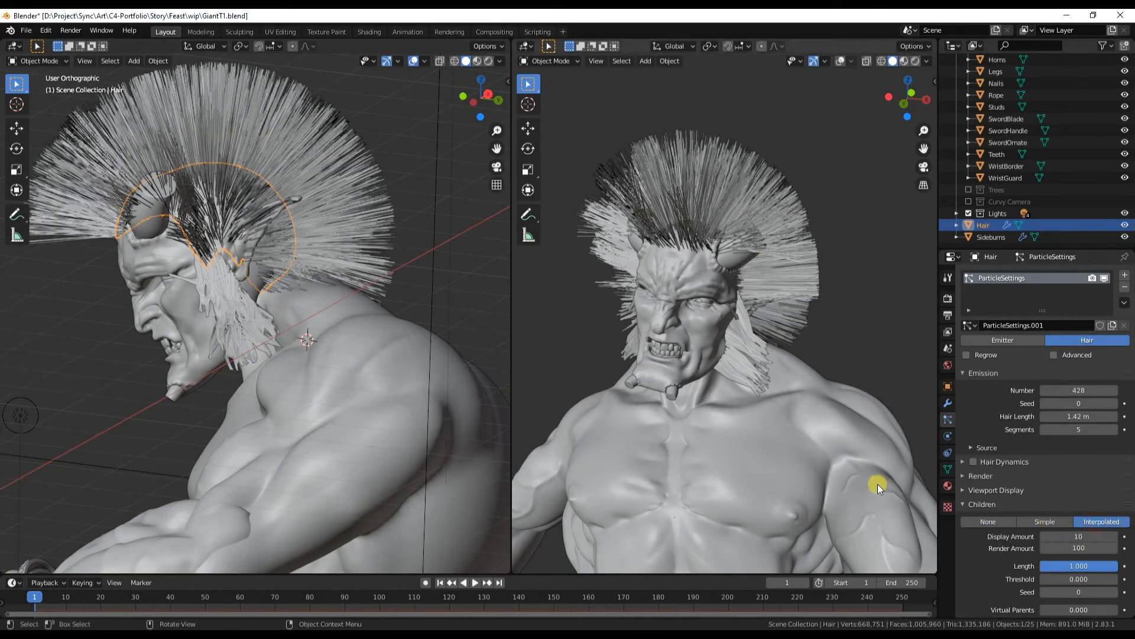
scroll(976, 542, "down", 2)
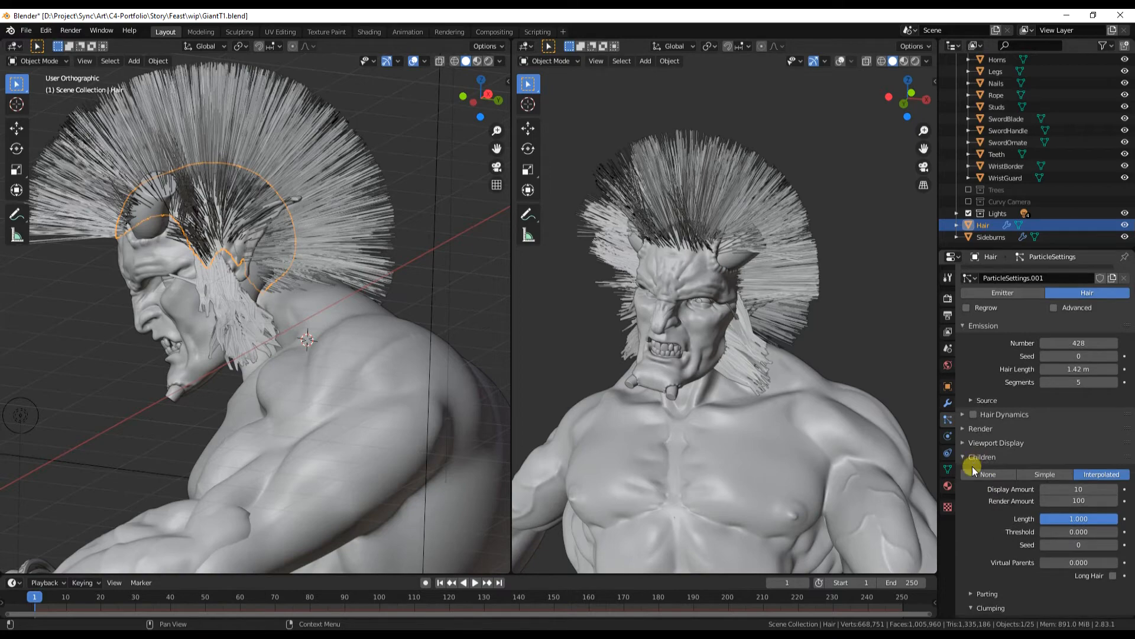
scroll(976, 479, "down", 4)
left_click_drag(1073, 543, 1111, 543)
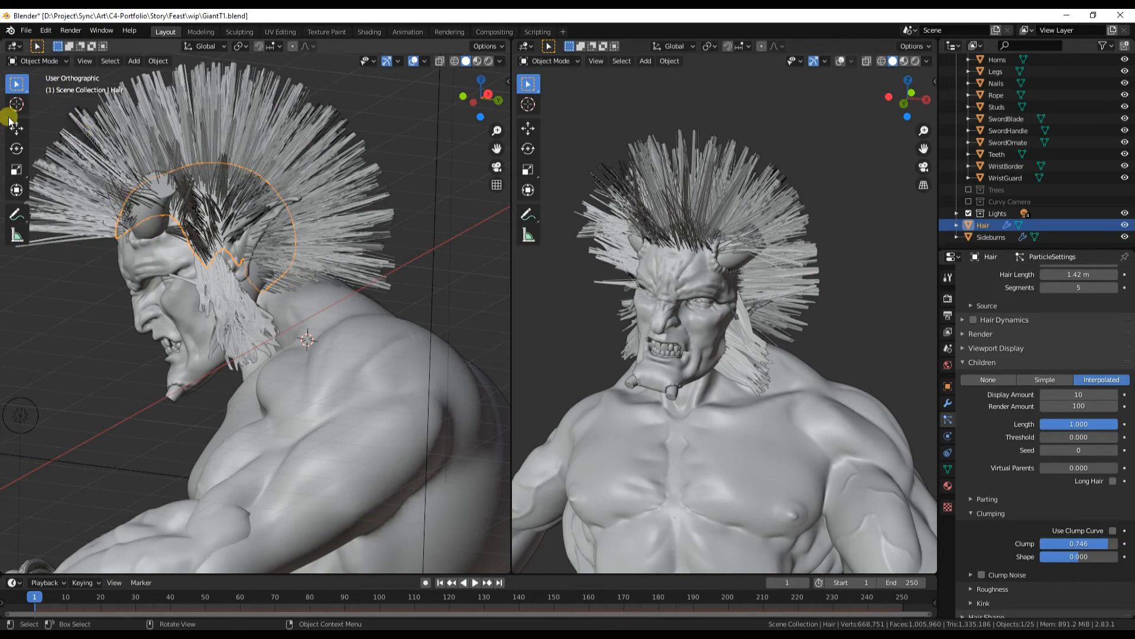
Step: Enter Particle Edit mode on the Hair mesh and comb the upright scalp hairs backward over the head from the side view
left_click(38, 61)
left_click(36, 152)
left_click_drag(91, 256, 141, 127)
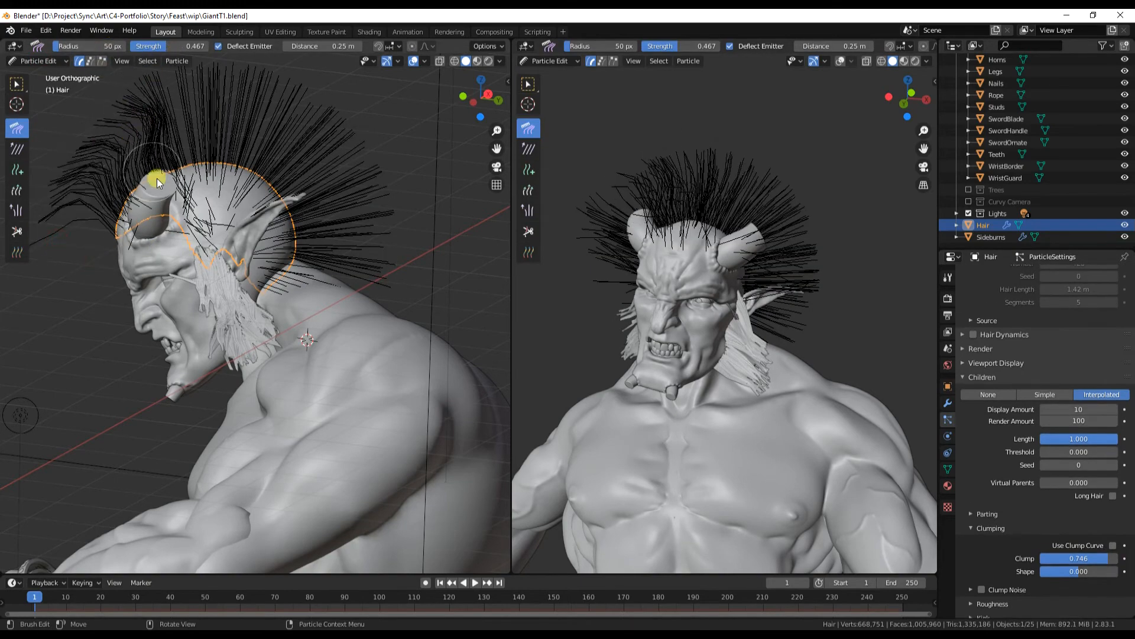
scroll(106, 86, "down", 4)
mouse_move(154, 267)
left_mouse_down()
mouse_move(134, 265)
mouse_move(143, 275)
mouse_move(160, 244)
mouse_move(243, 243)
mouse_move(221, 193)
mouse_move(229, 216)
mouse_move(280, 244)
mouse_move(233, 260)
mouse_move(265, 254)
mouse_move(246, 269)
mouse_move(205, 267)
mouse_move(363, 301)
mouse_move(346, 316)
mouse_move(332, 262)
mouse_move(279, 243)
mouse_move(258, 269)
mouse_move(195, 278)
mouse_move(229, 296)
mouse_move(299, 284)
left_mouse_up()
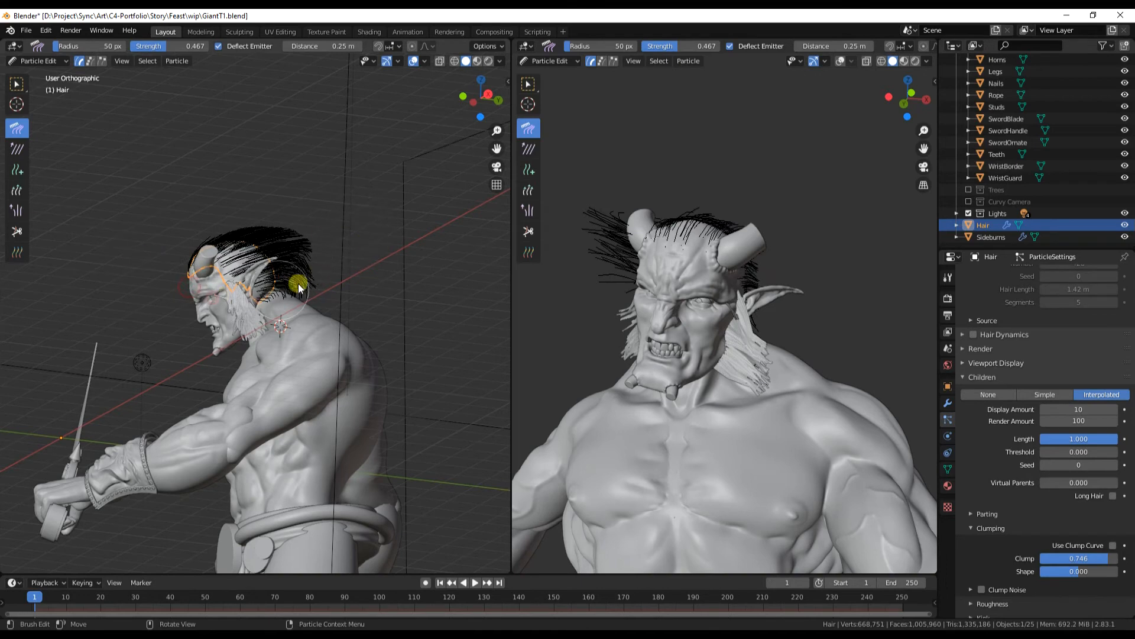
Step: With X-ray on, comb the remaining scalp hairs flat toward the back of the neck, and return to Object Mode
left_click(439, 61)
mouse_move(189, 300)
left_mouse_down()
mouse_move(387, 200)
mouse_move(332, 197)
mouse_move(343, 200)
mouse_move(191, 271)
mouse_move(205, 264)
mouse_move(206, 240)
mouse_move(228, 249)
mouse_move(218, 246)
mouse_move(246, 237)
left_mouse_up()
mouse_move(288, 273)
left_mouse_down()
mouse_move(306, 368)
mouse_move(294, 334)
left_mouse_up()
mouse_move(334, 311)
left_mouse_down()
mouse_move(317, 314)
mouse_move(319, 327)
mouse_move(284, 327)
mouse_move(423, 334)
left_mouse_up()
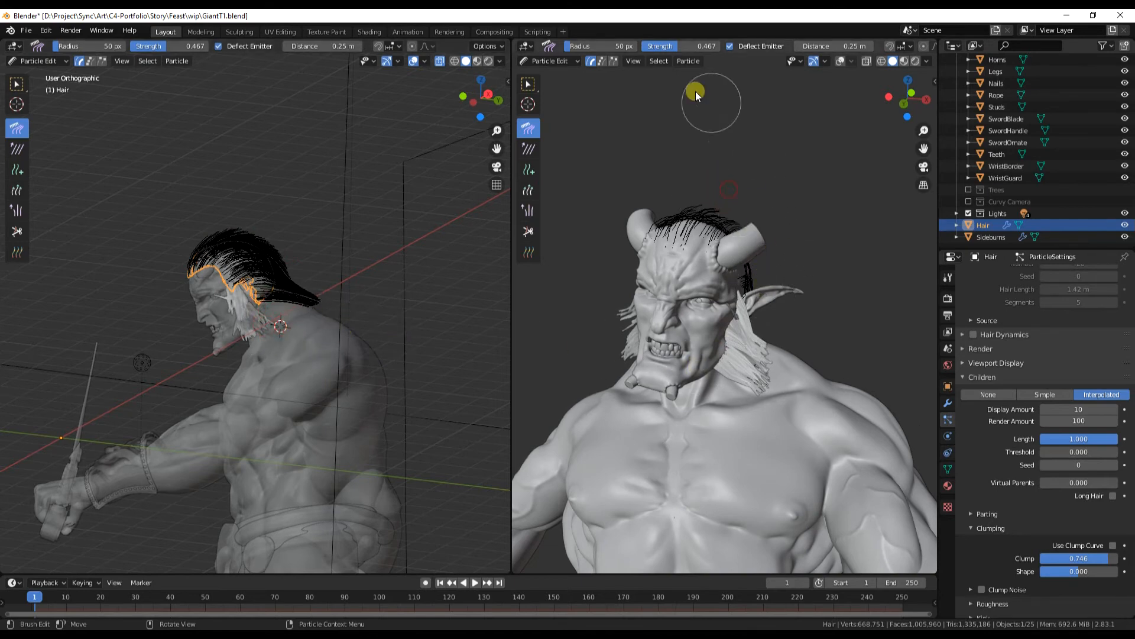
left_click(550, 61)
left_click(552, 75)
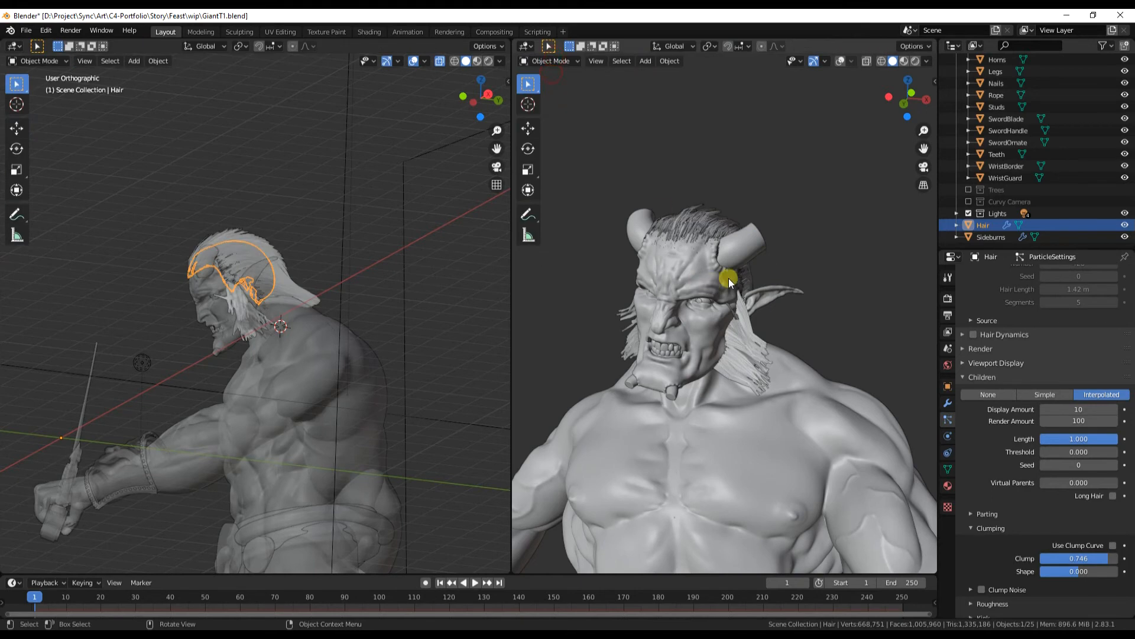
Step: Replace the Hair mesh's GiantSkin.001 material with a new material using the Principled Hair BSDF surface
scroll(730, 342, "down", 2)
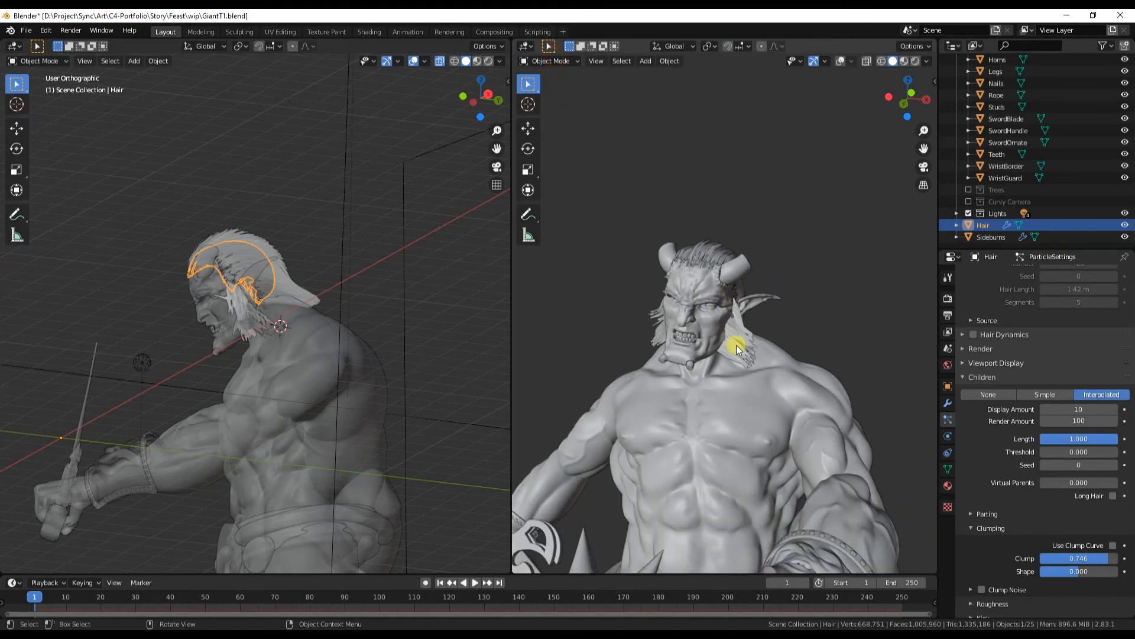
middle_click_drag(729, 356, 773, 339, "shift")
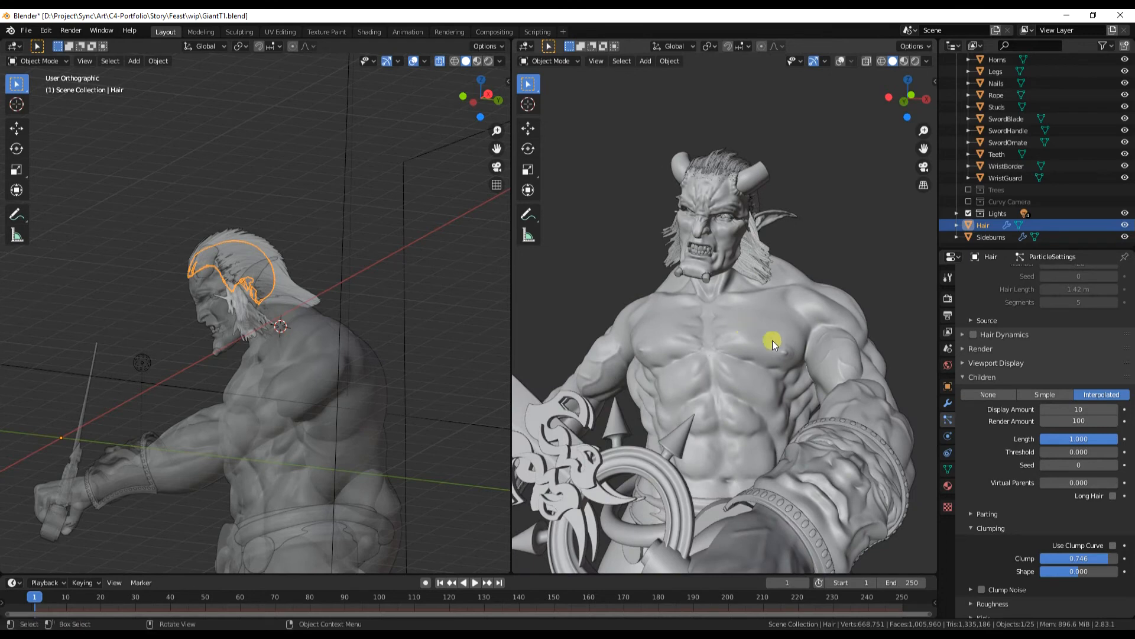
left_click(948, 486)
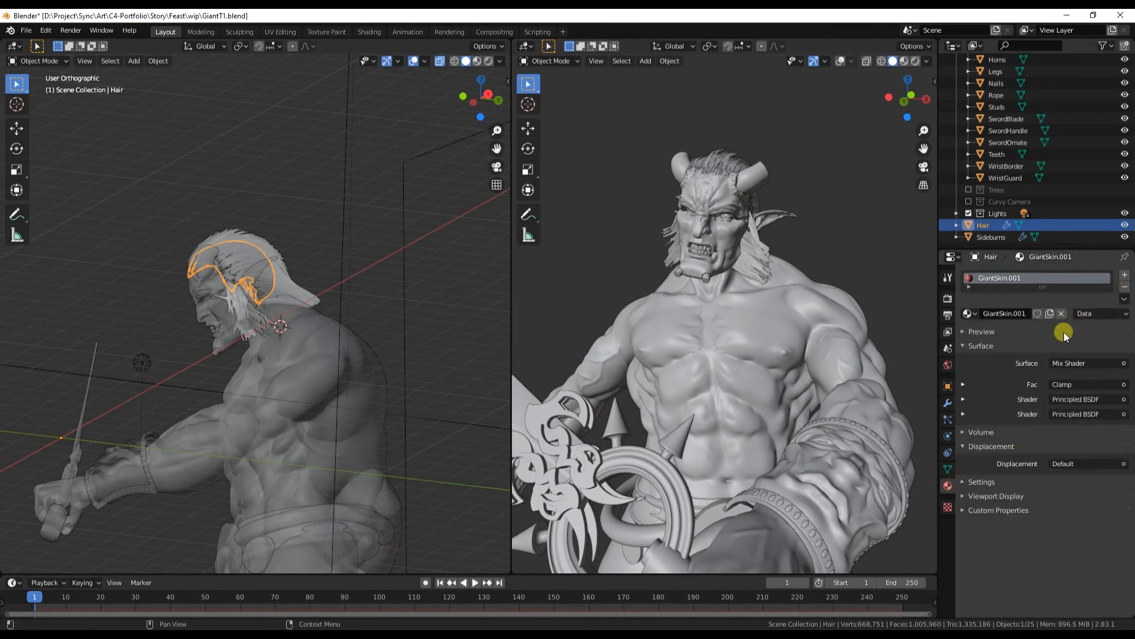
left_click(1125, 276)
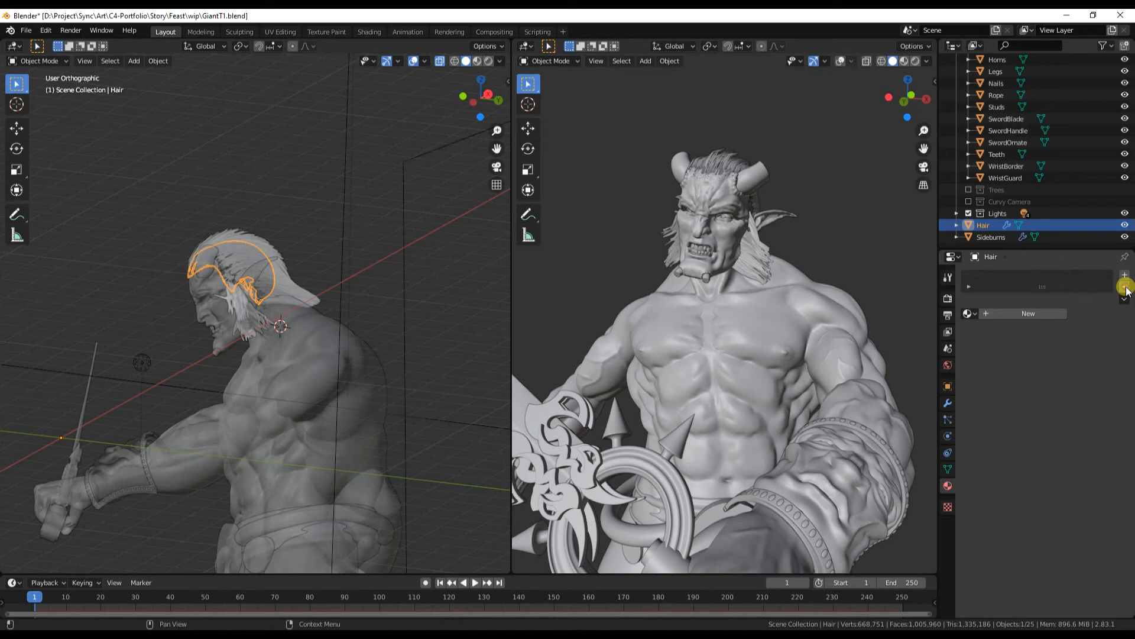
left_click(1020, 313)
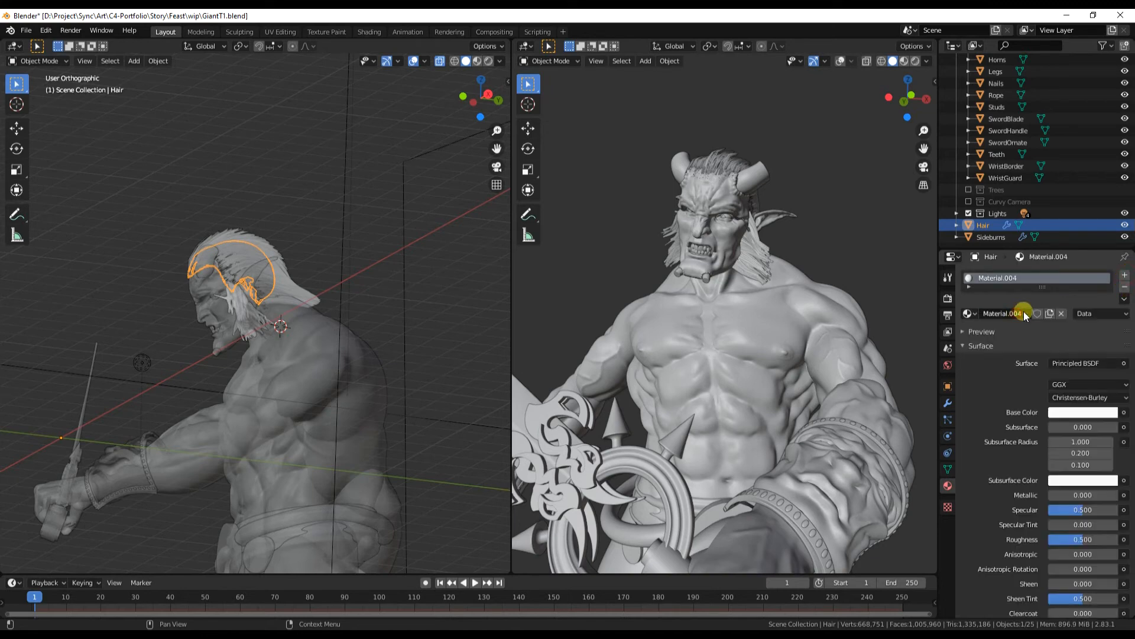
left_click(1088, 363)
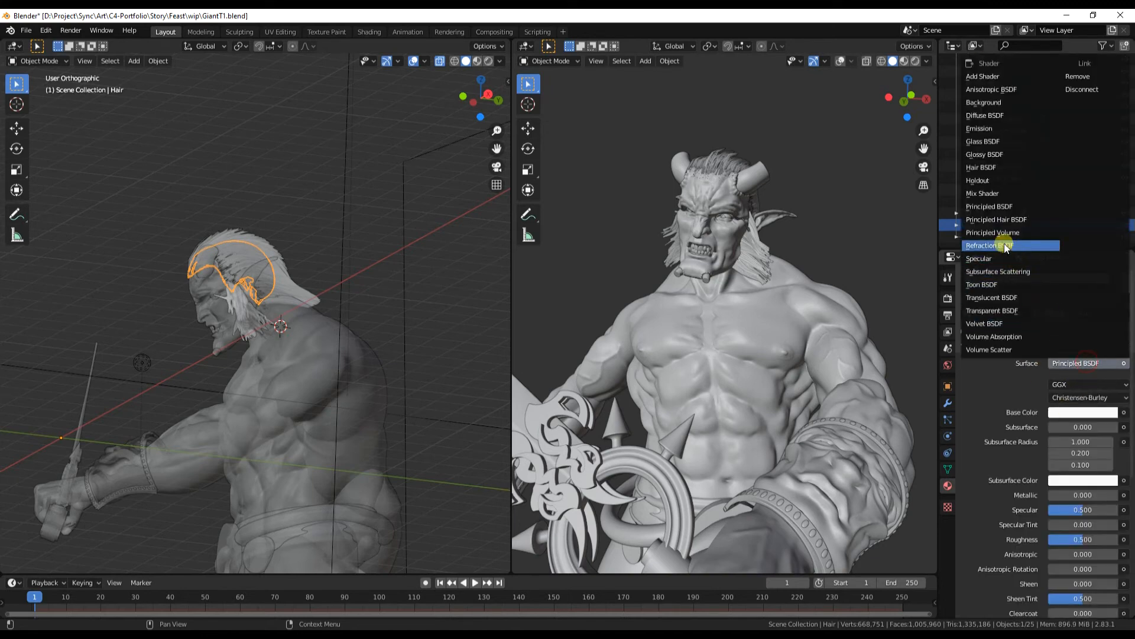
left_click(1011, 220)
Step: Set the hair material's color to a dark grayish brown of HSV 0.094, 0.048, 0.327, previewing it in Rendered viewport shading
left_click(1082, 399)
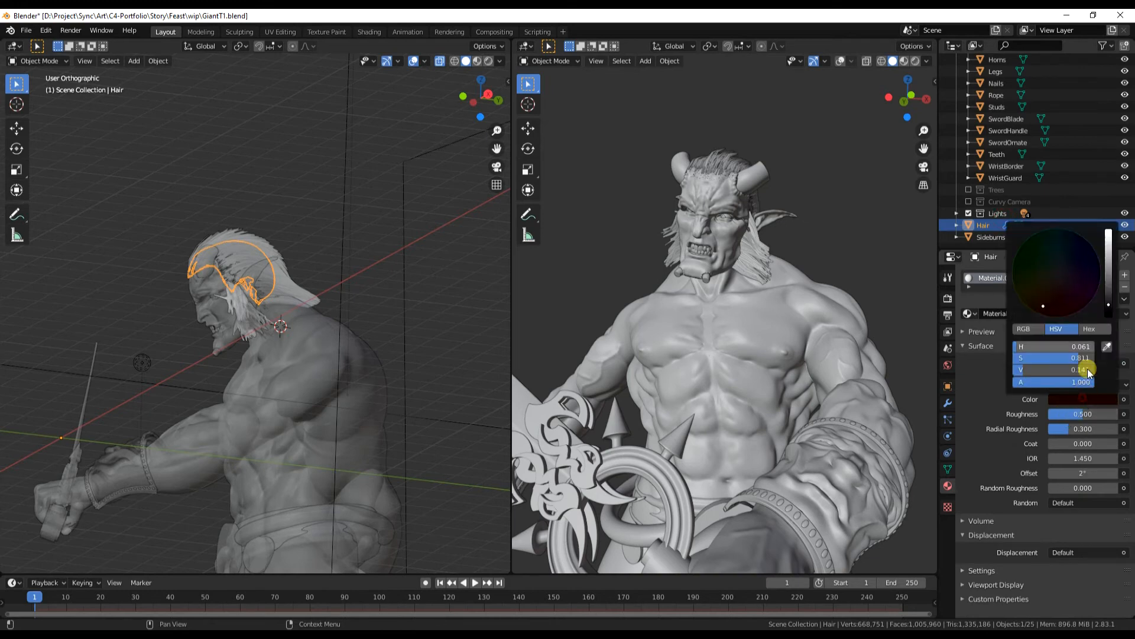
left_click(1056, 290)
mouse_move(1056, 291)
left_mouse_down()
mouse_move(1054, 280)
mouse_move(1107, 288)
left_mouse_up()
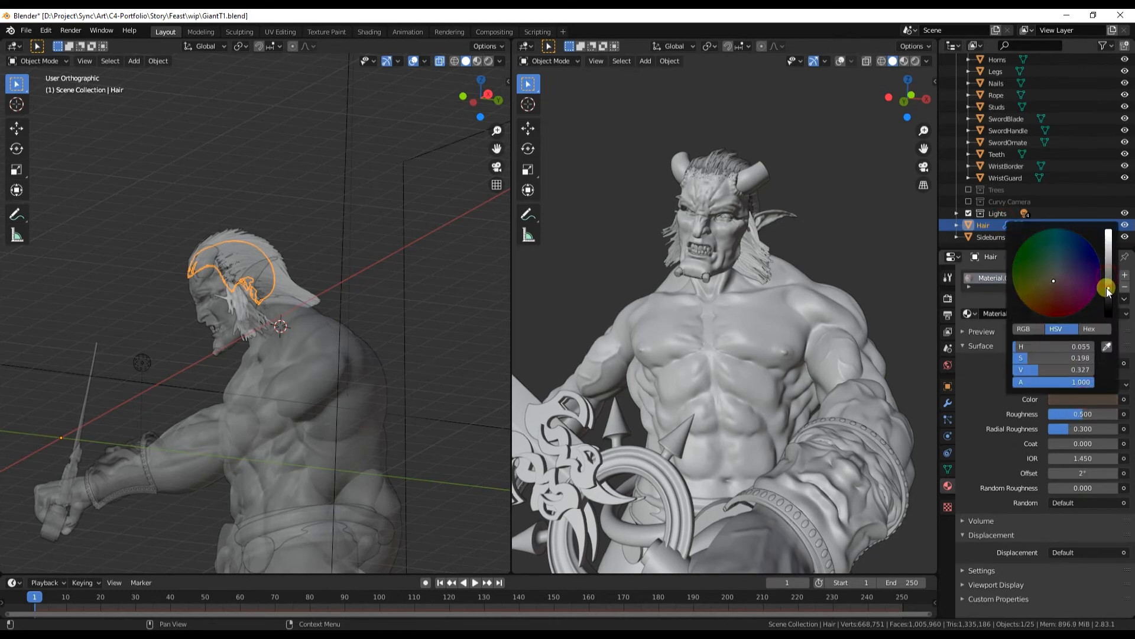
left_click(993, 378)
left_click(914, 60)
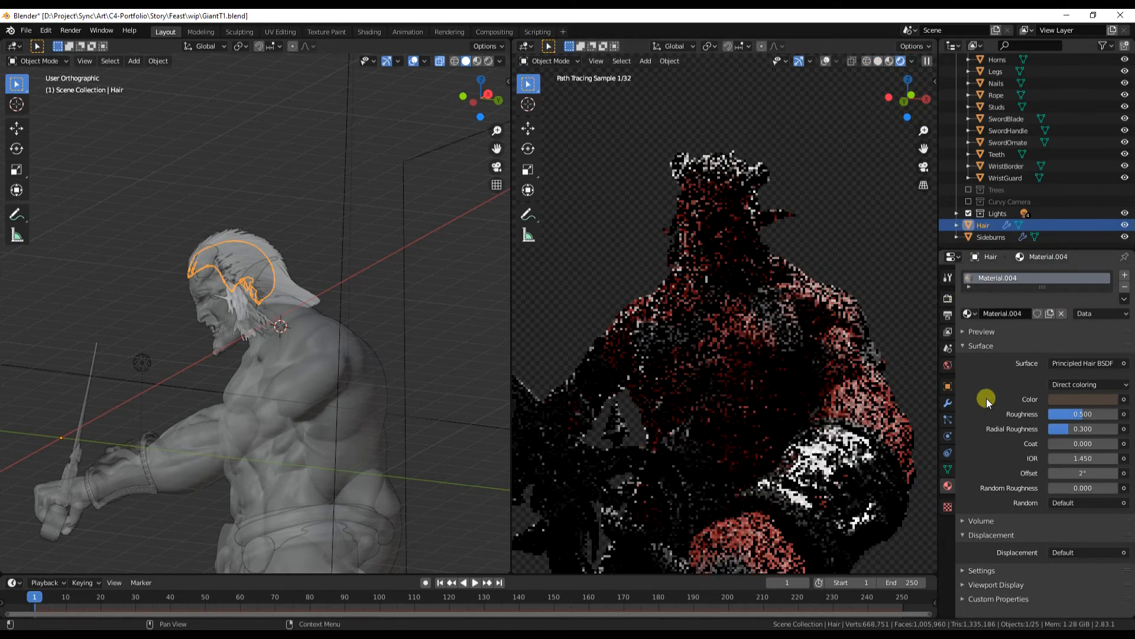
left_click(1079, 400)
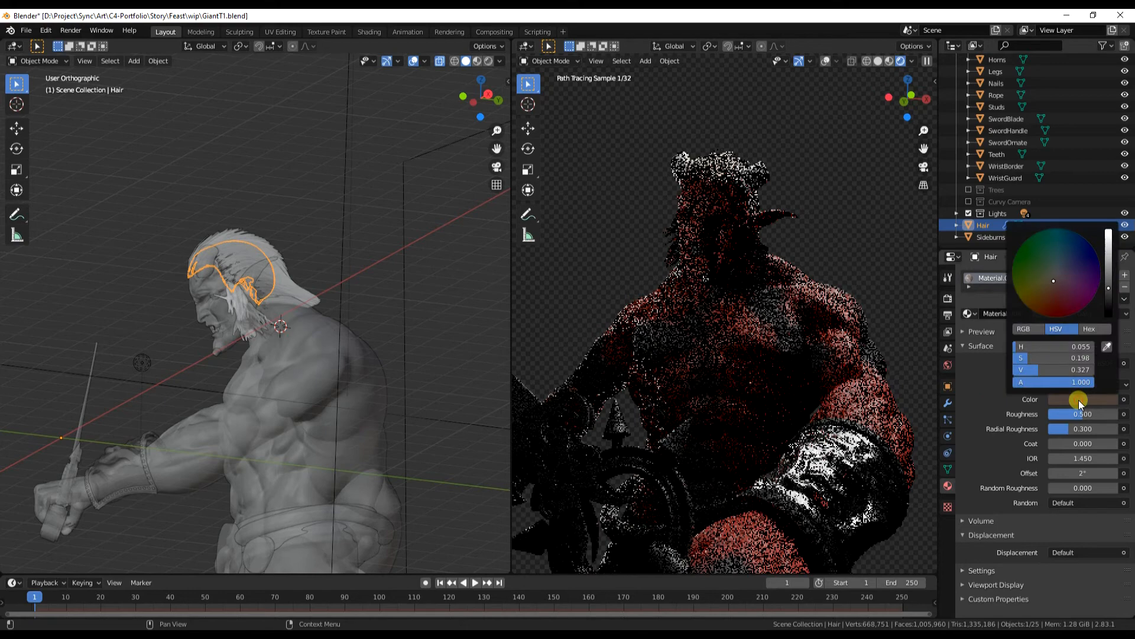
left_click_drag(1051, 285, 1054, 274)
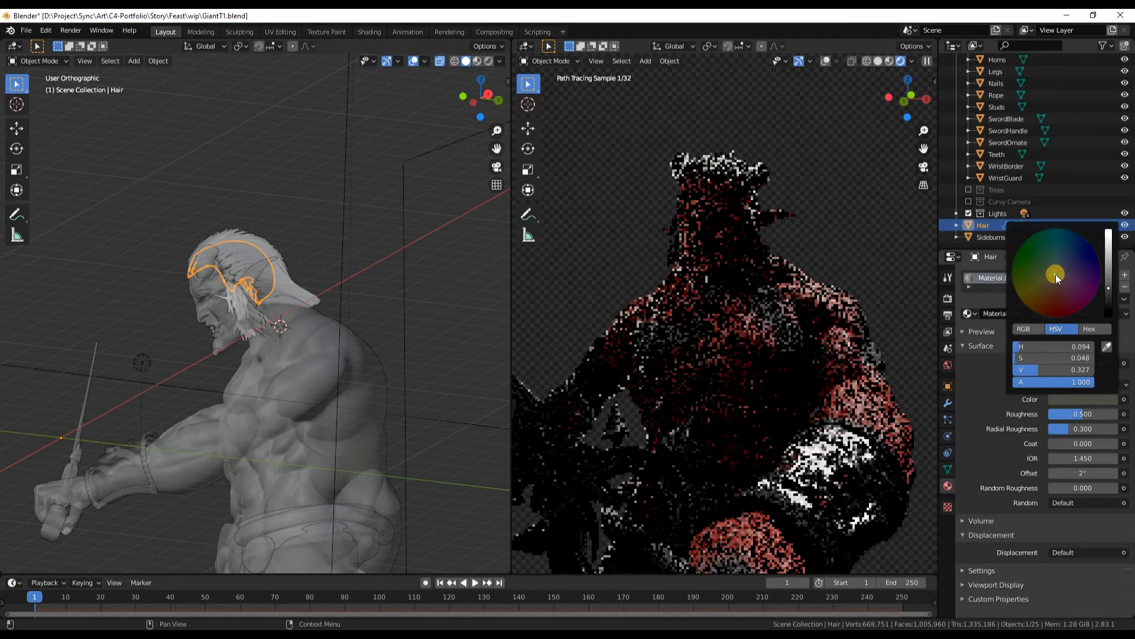
Step: Rename the new hair material to Hair
double_click(1007, 313)
type("Hair")
key("Return")
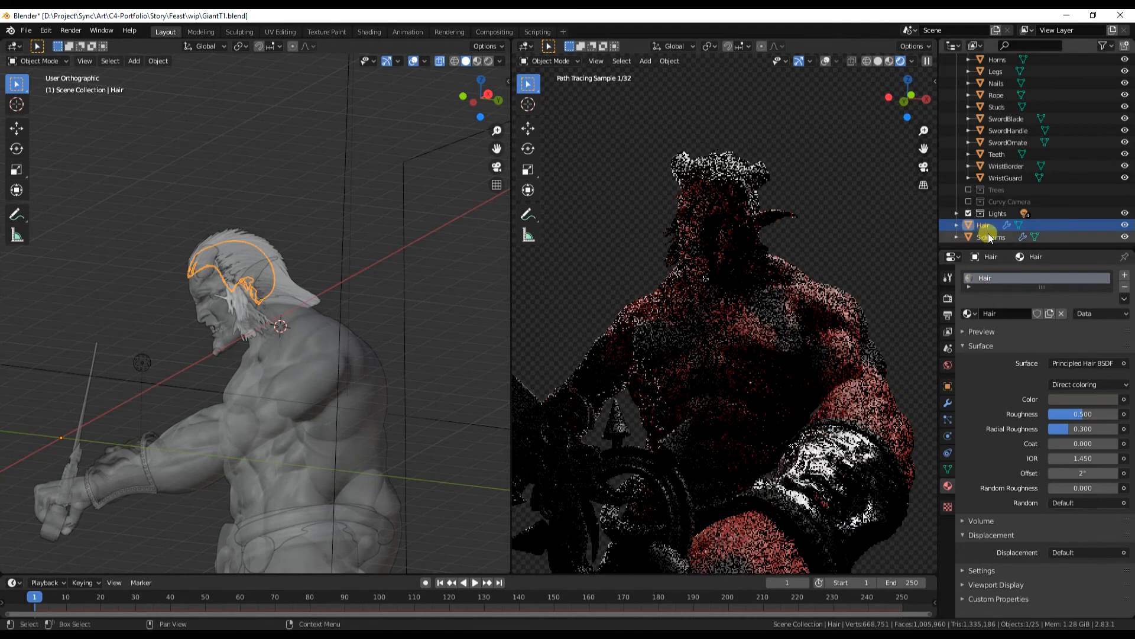
Step: Assign the existing Hair material to the Sideburns mesh in place of GiantSkin.002, and darken the material's color
left_click(991, 237)
double_click(1002, 313)
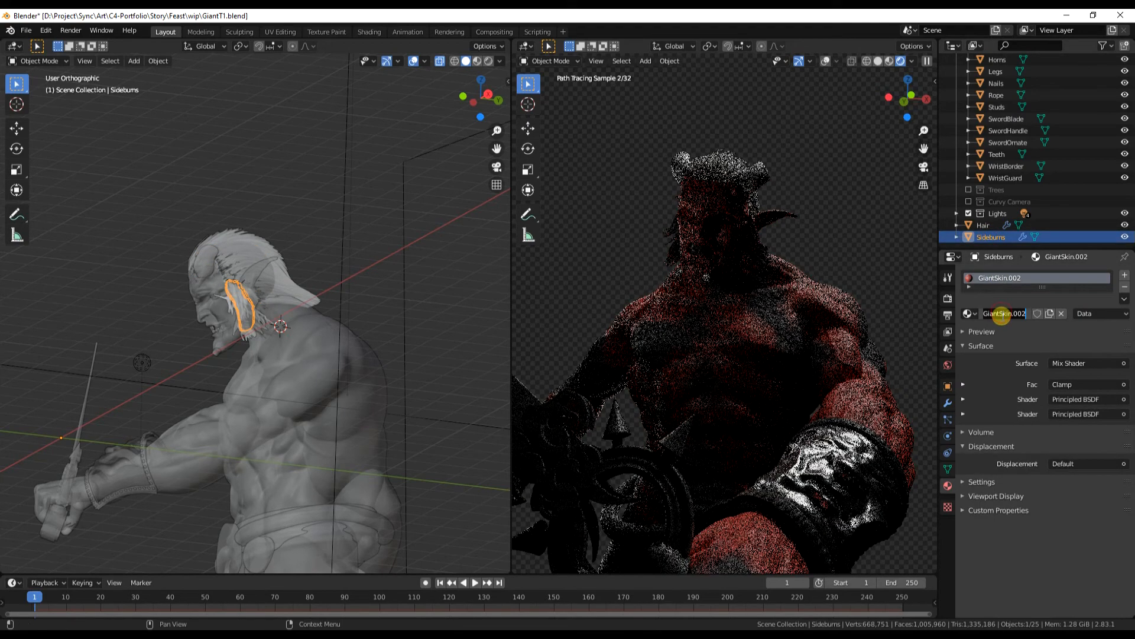
left_click(970, 313)
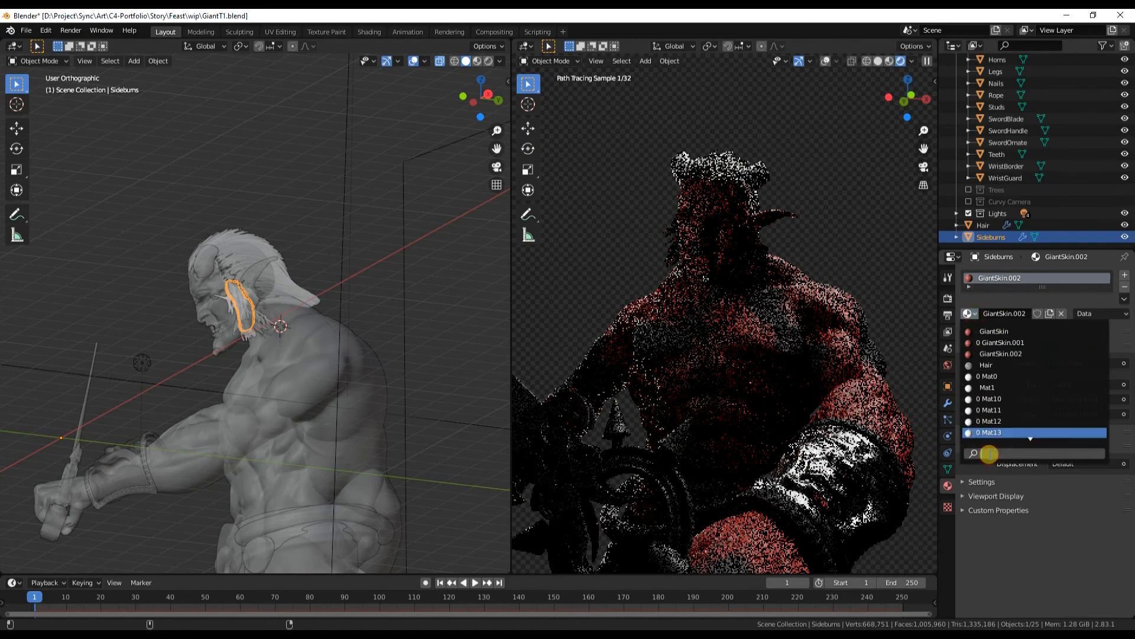
type("Hair")
key("Return")
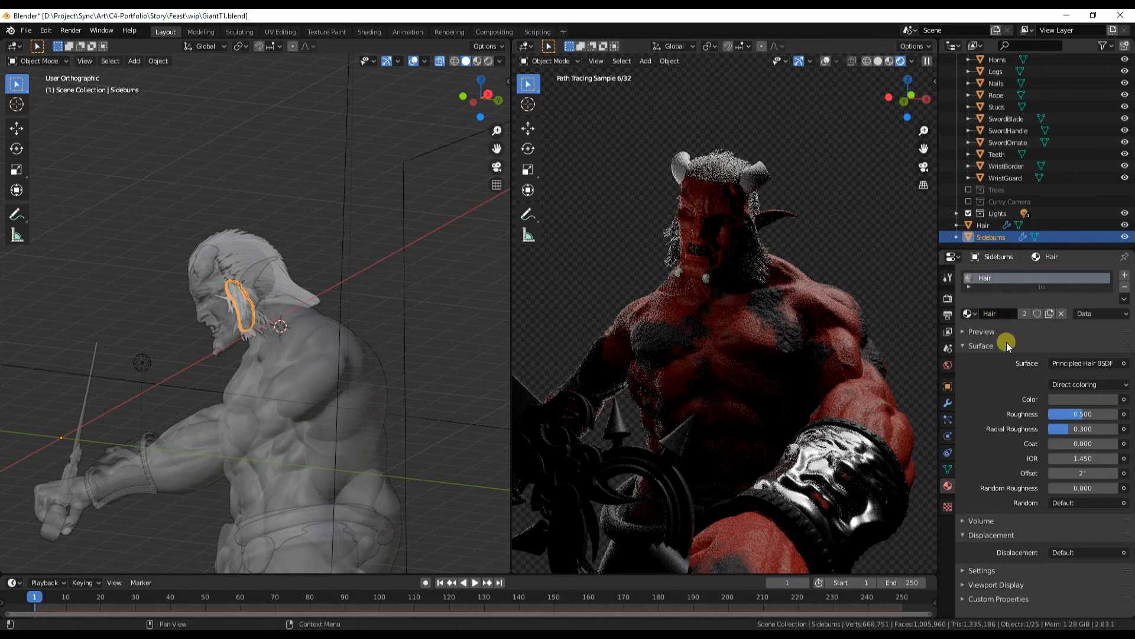
left_click(1071, 398)
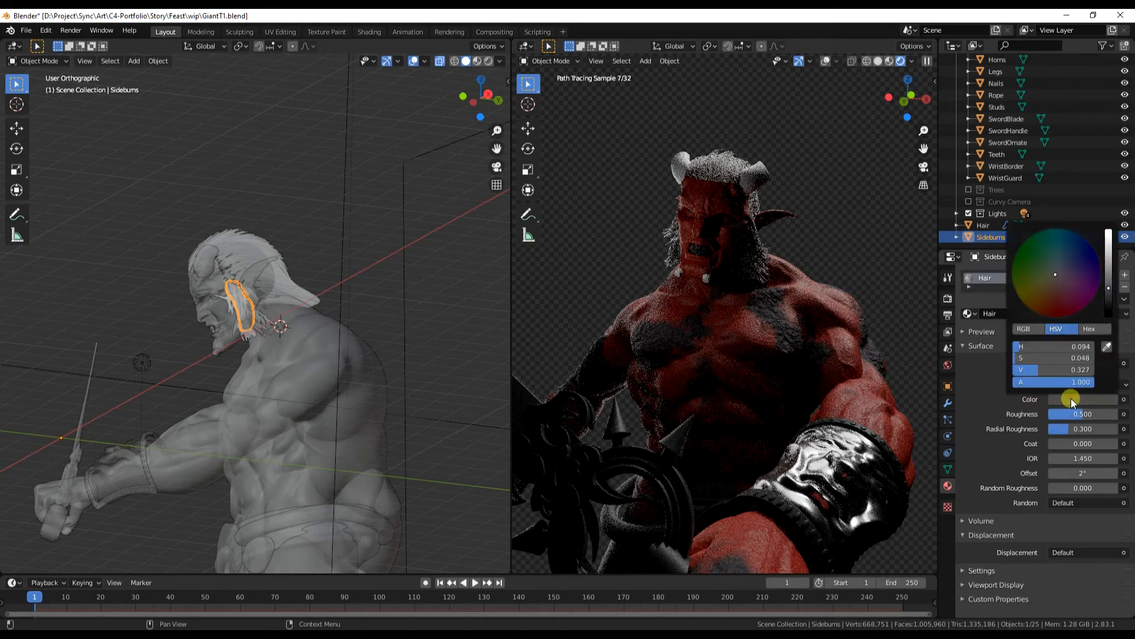
left_click(1109, 305)
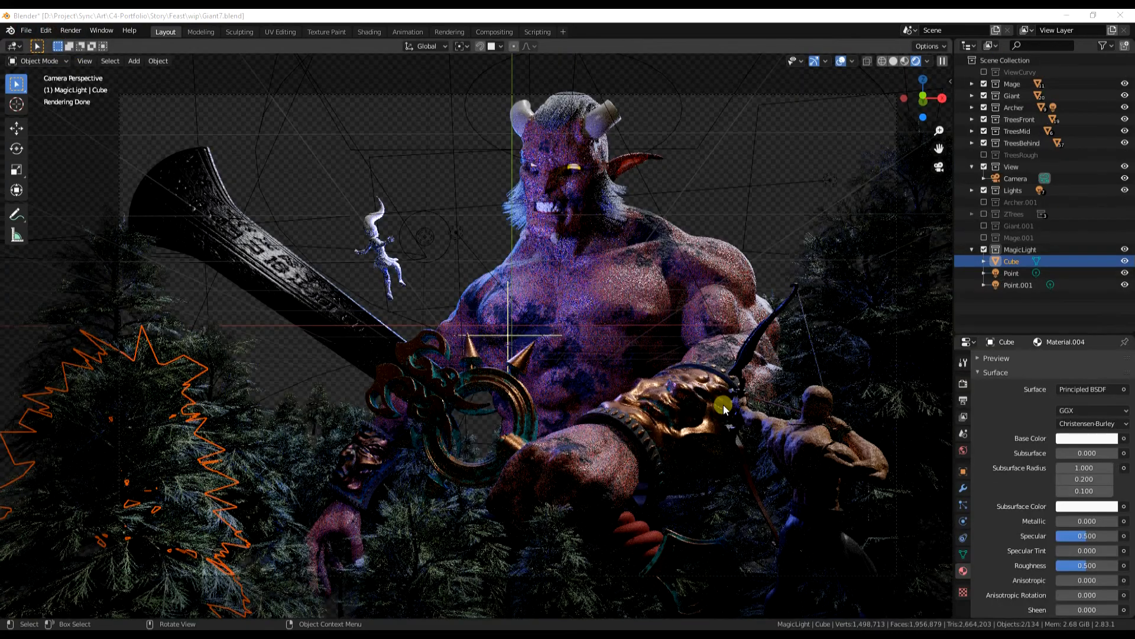
Step: Hide the viewport overlays and exclude the Mage, Archer, TreesFront, TreesMid and TreesBehind collections from the view layer, keeping the Giant collection enabled
left_click(842, 60)
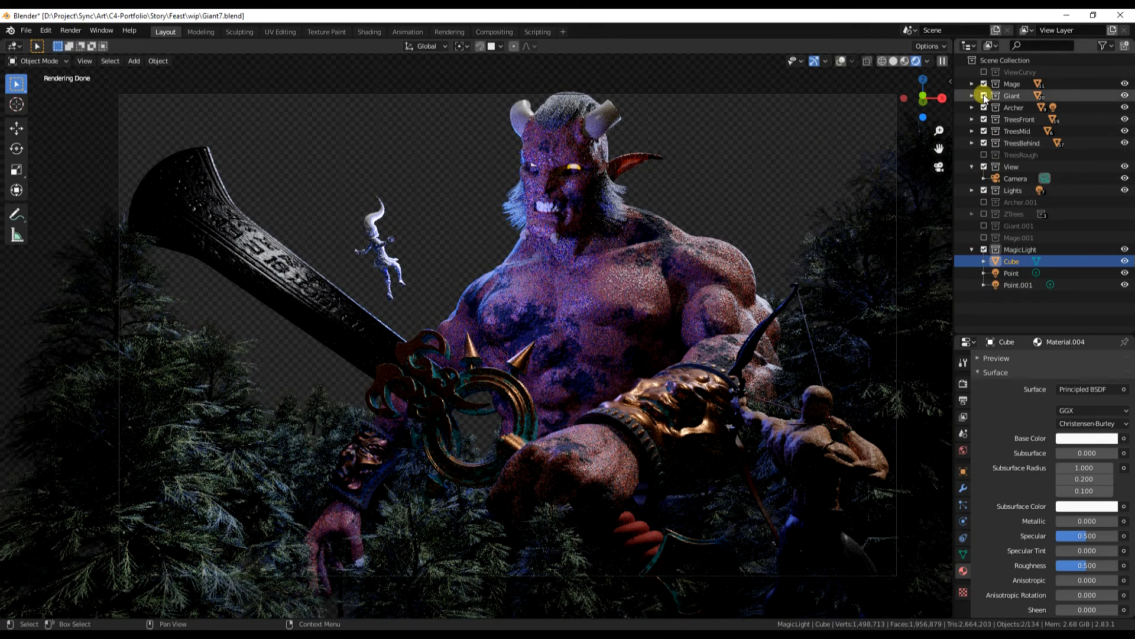
left_click(984, 142)
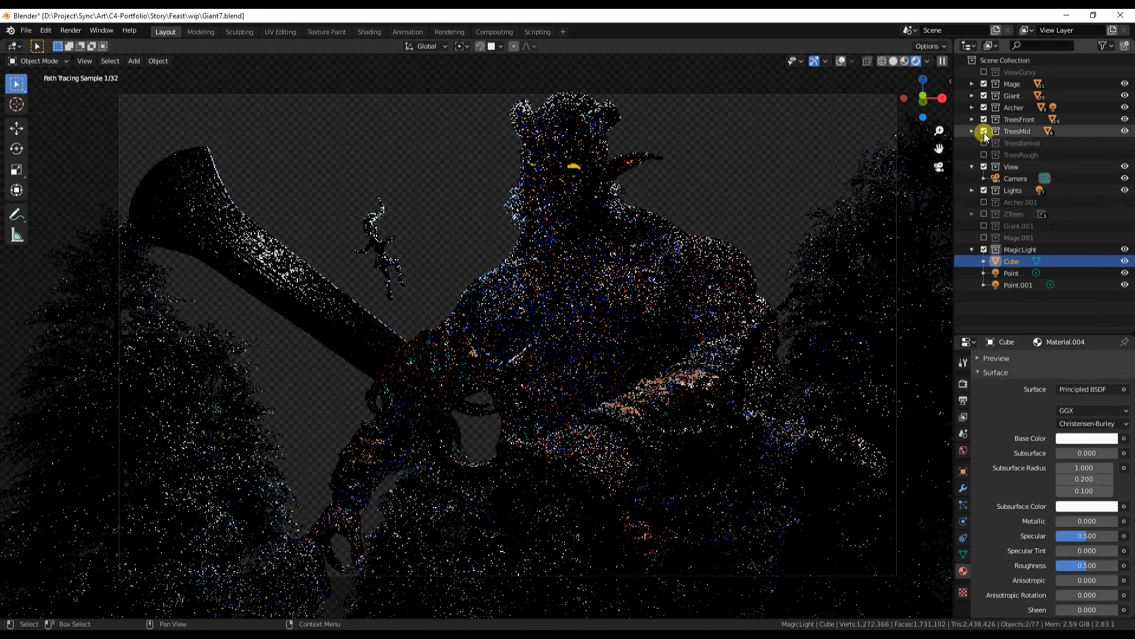
left_click(984, 130)
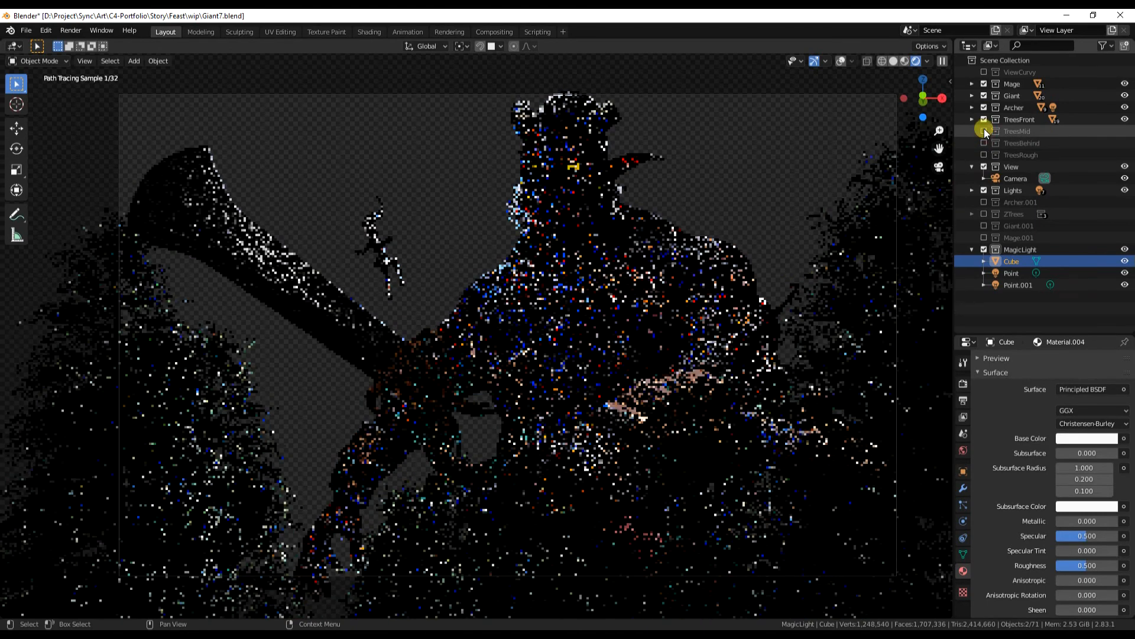
left_click(985, 96)
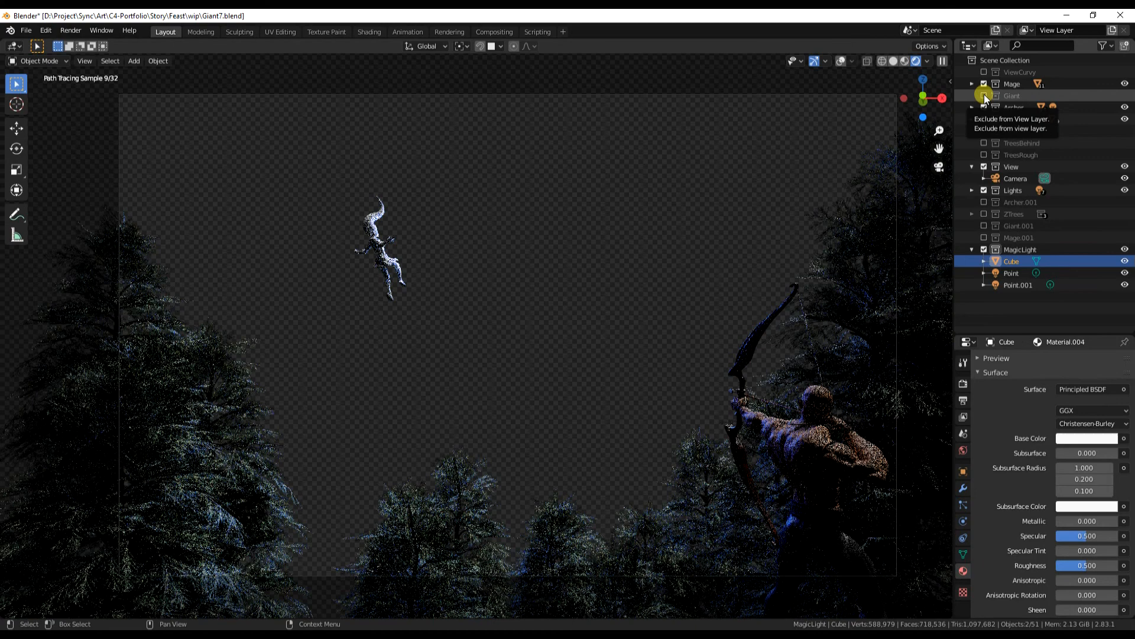
left_click(984, 96)
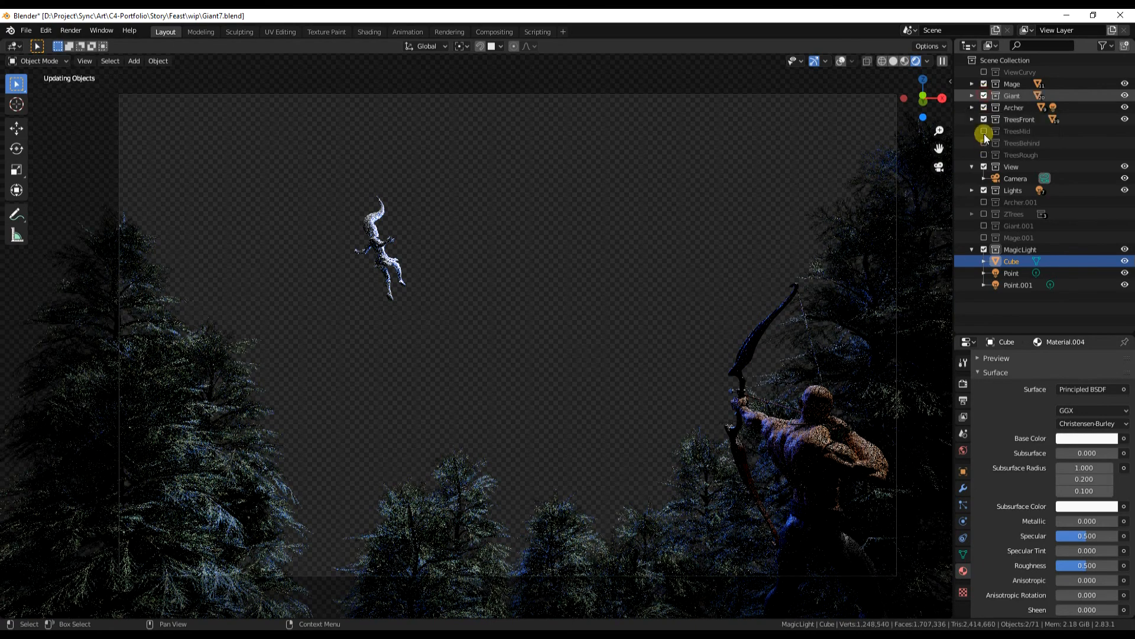
left_click(984, 108)
left_click(984, 85)
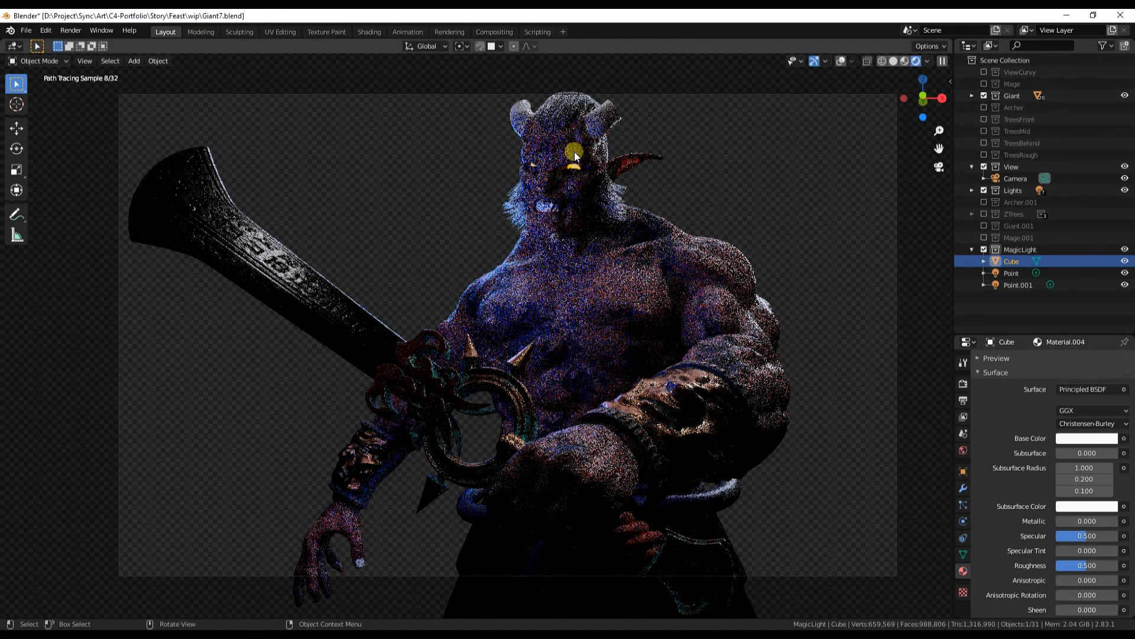
Step: Switch to the Compositing workspace to examine the Denoise node setup
left_click(494, 32)
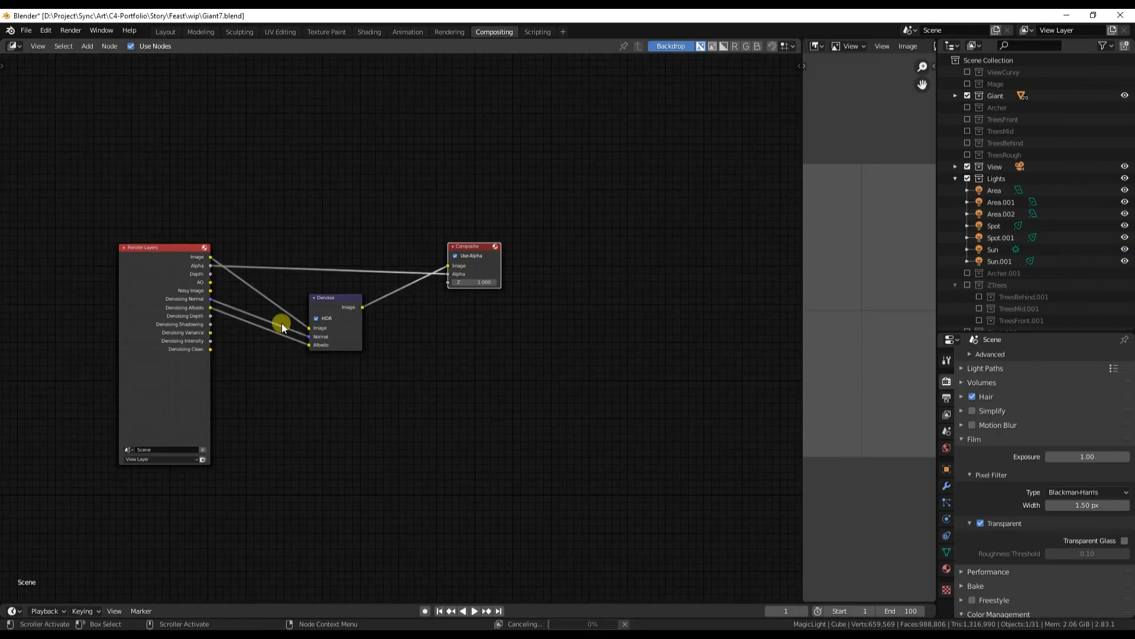